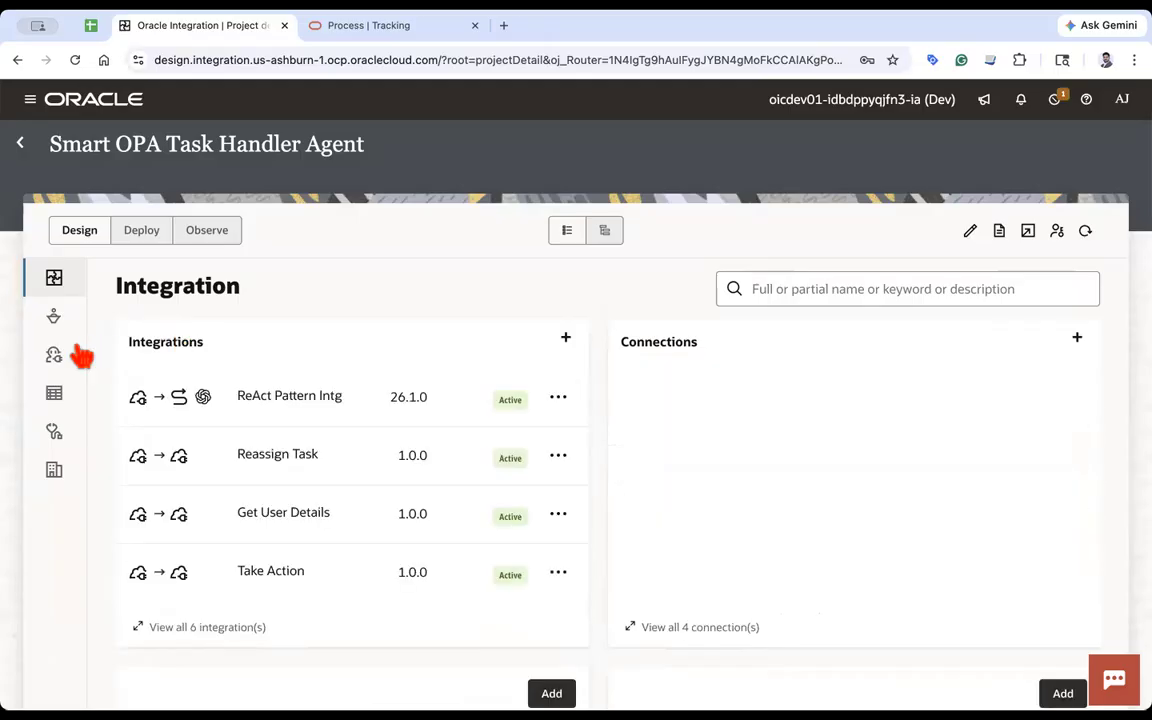
- Start adding a tool in the AI Agents section and try selecting the Retrieve Tasks integration for it
left_click(55, 318)
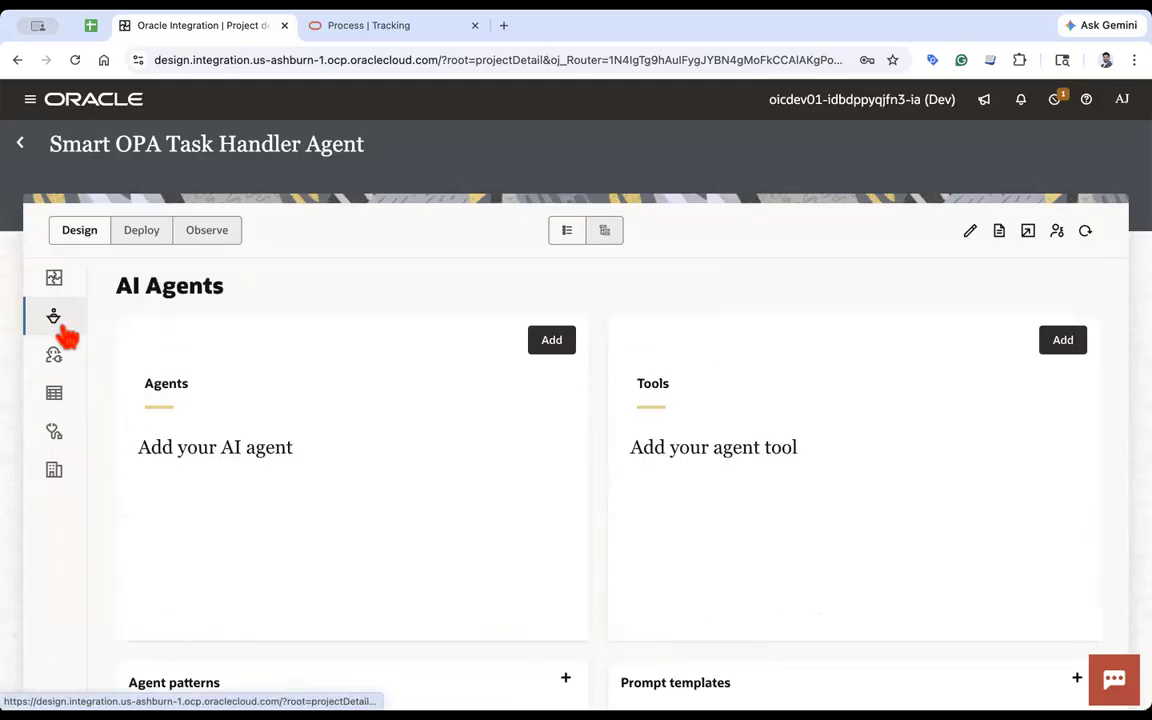
double_click(640, 385)
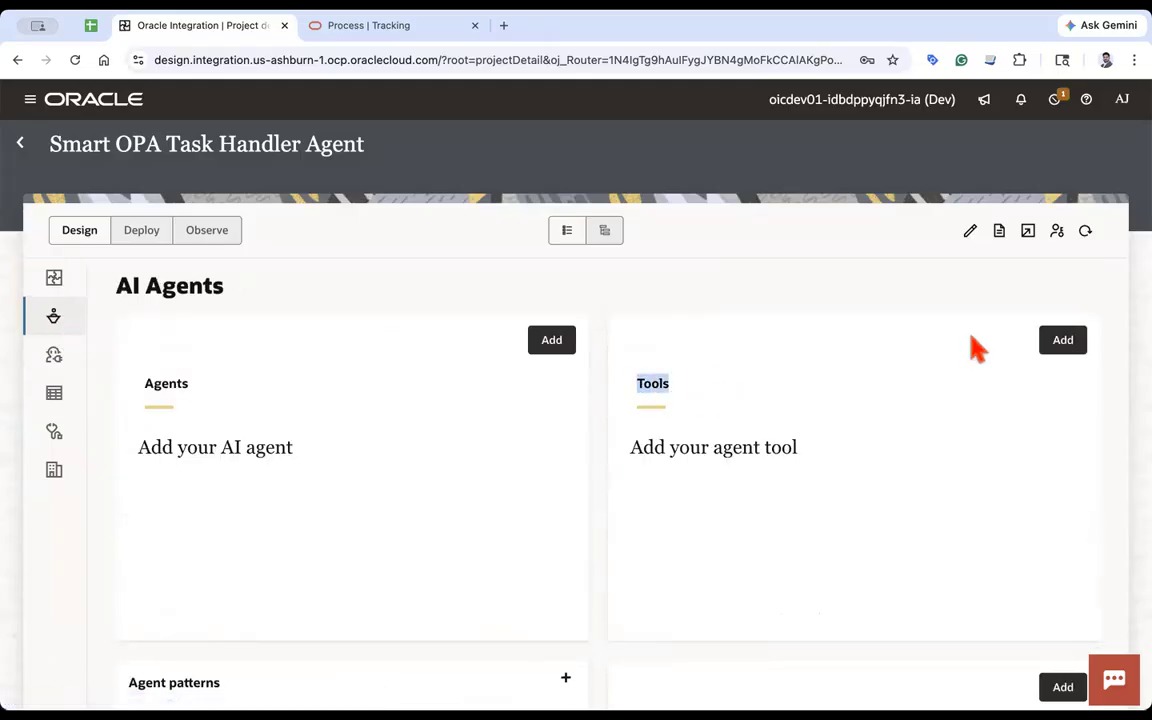
left_click(1068, 342)
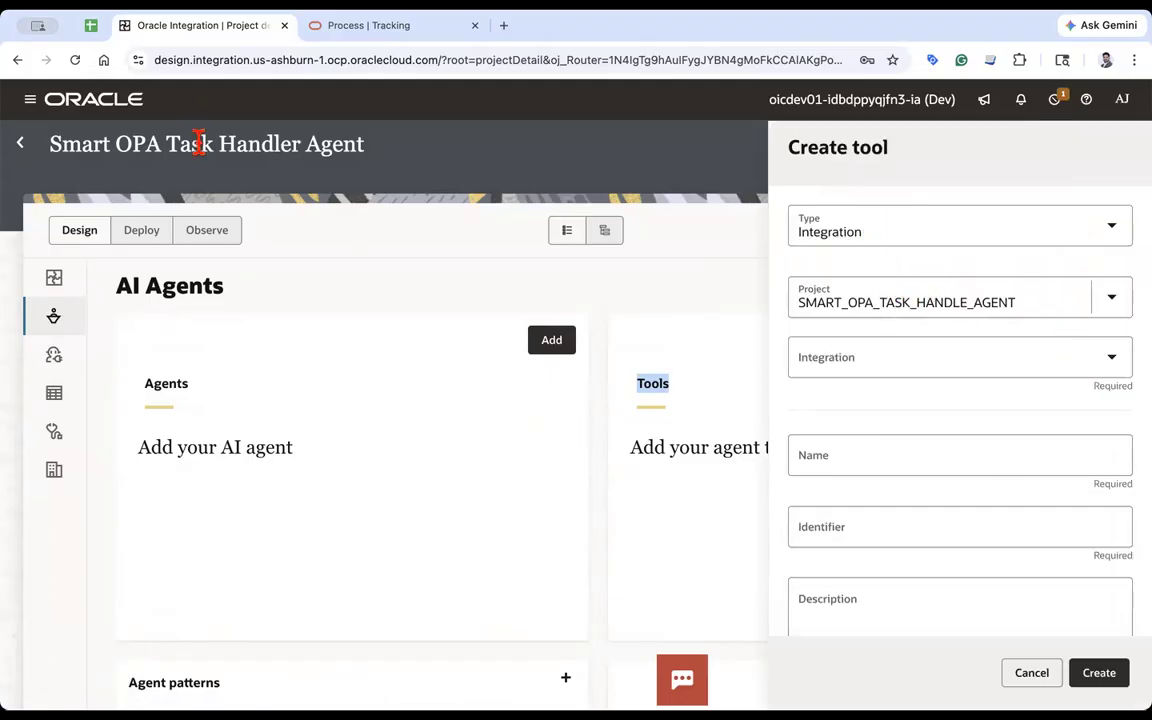
left_click(879, 357)
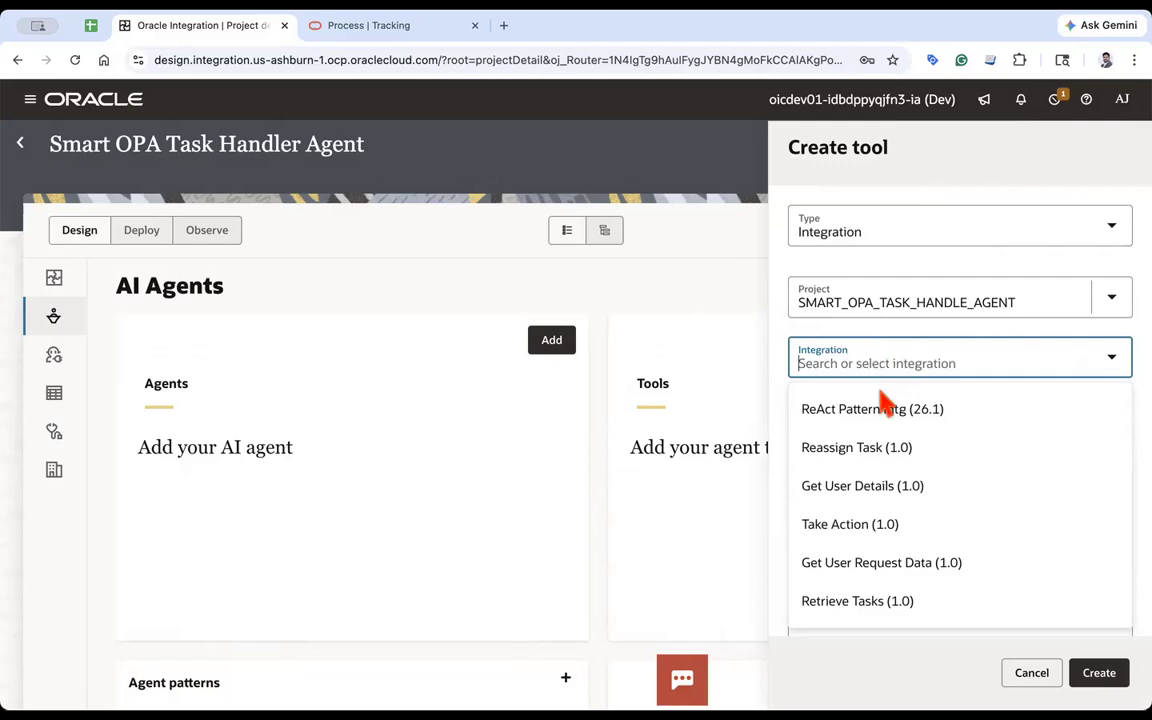
left_click(866, 608)
scroll(918, 543, "down", 2)
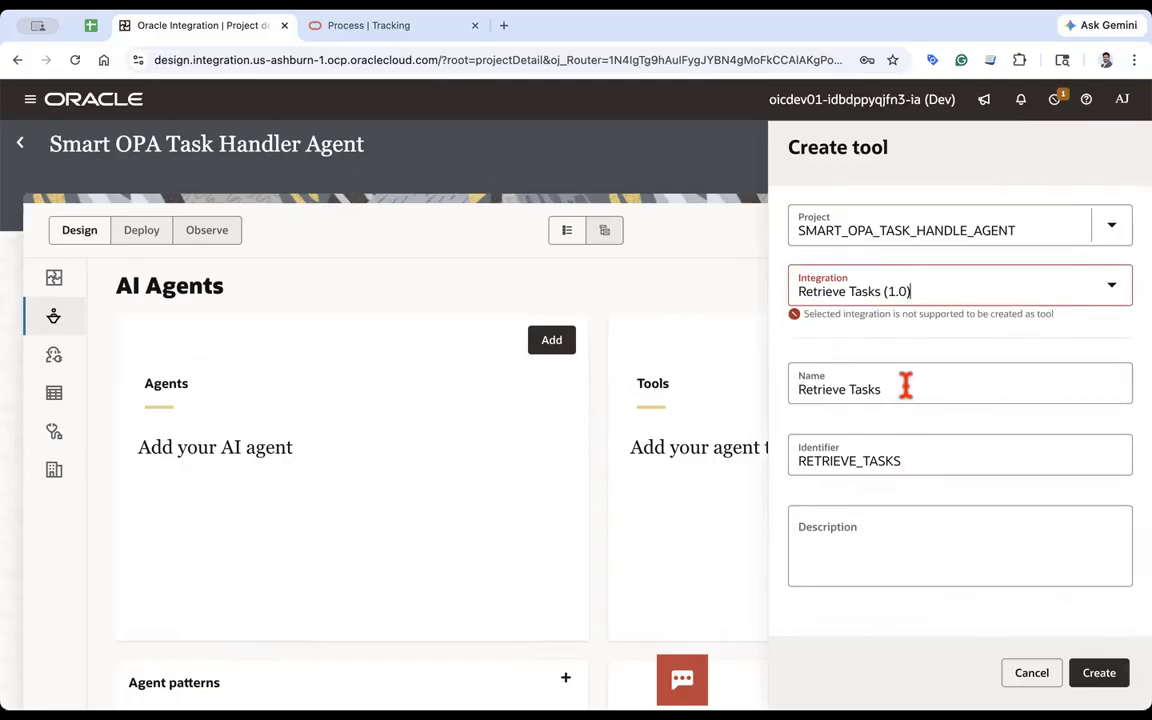
- Switch the tool's integration to Take Action (1.0) and create the tool
left_click(932, 299)
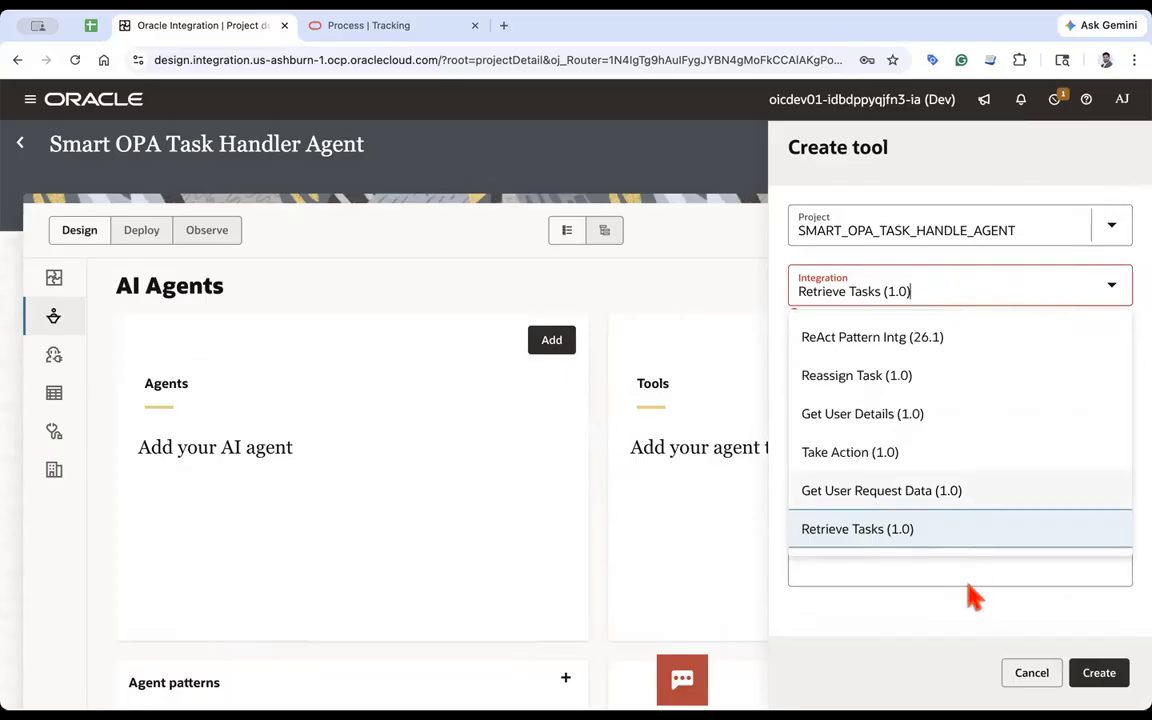
left_click(943, 648)
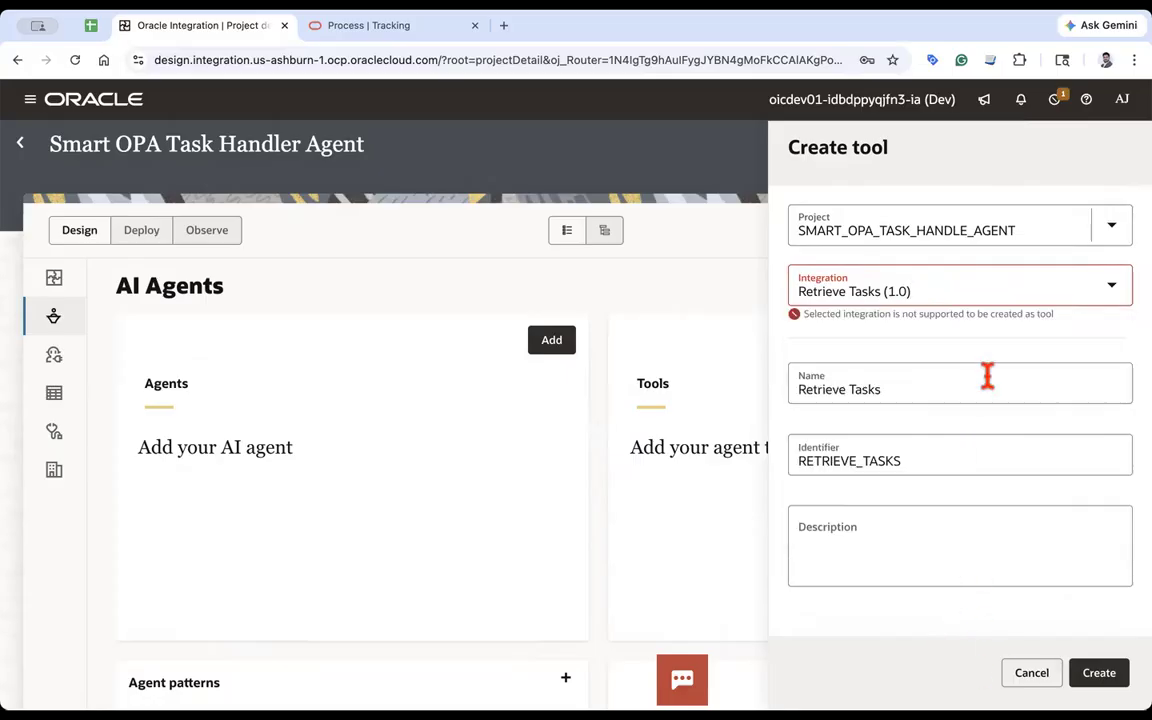
left_click(926, 288)
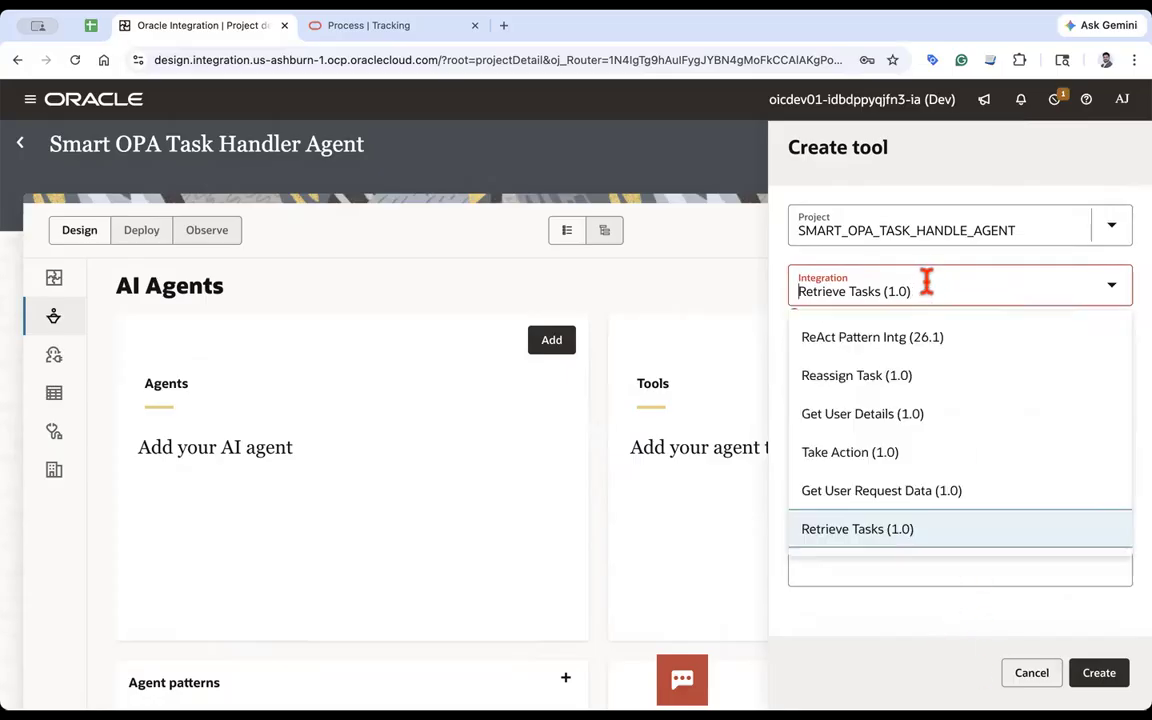
left_click(860, 452)
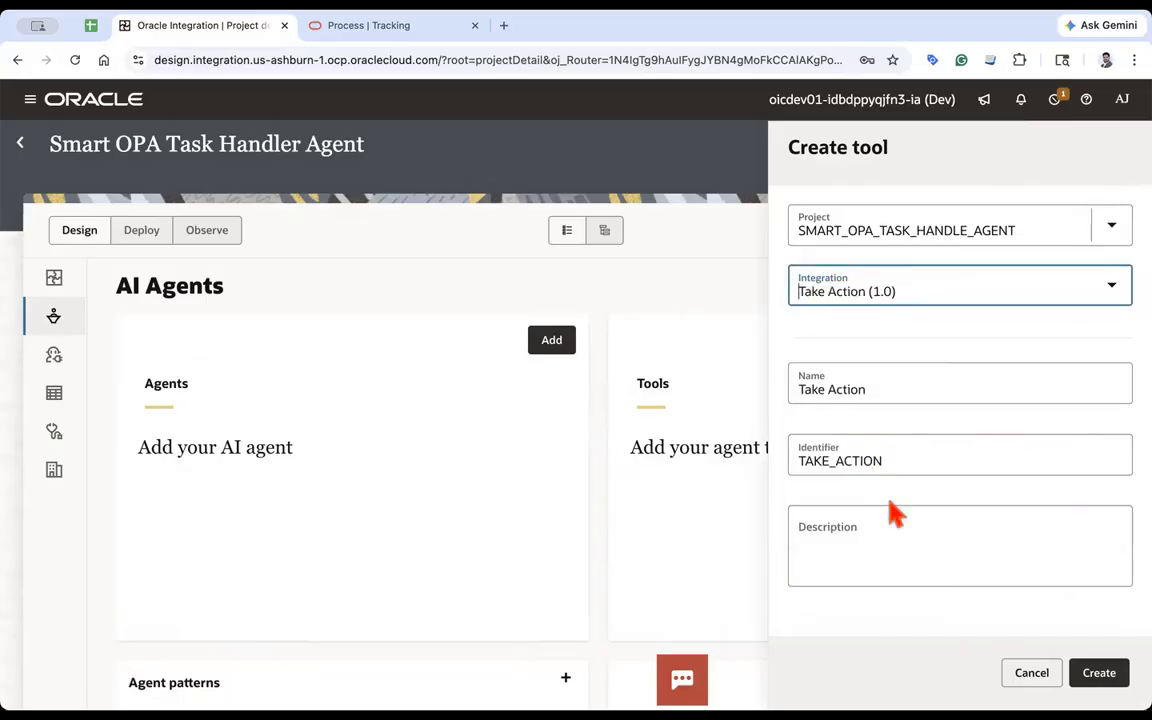
left_click(1099, 672)
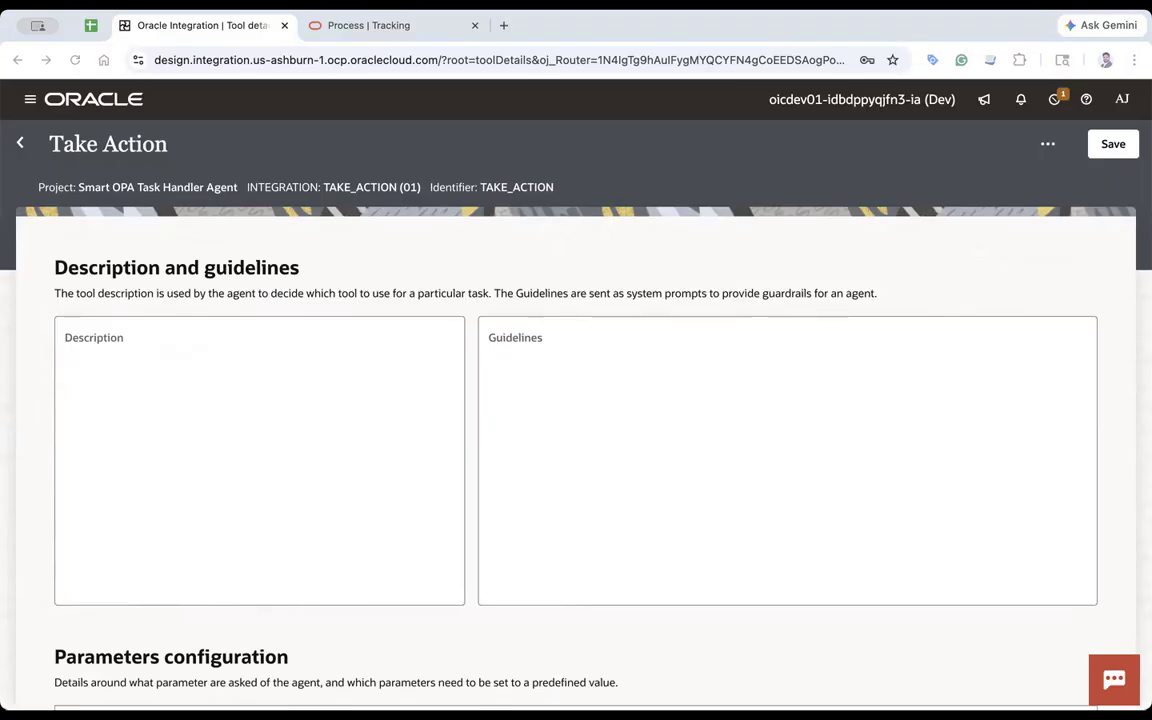
- Paste the description "Need to perform action (Approve, Reject, etc) on the specific task." and save the Take Action tool
left_click(170, 348)
type("Need to perform action (Approve, Reject, etc) on the specific task.")
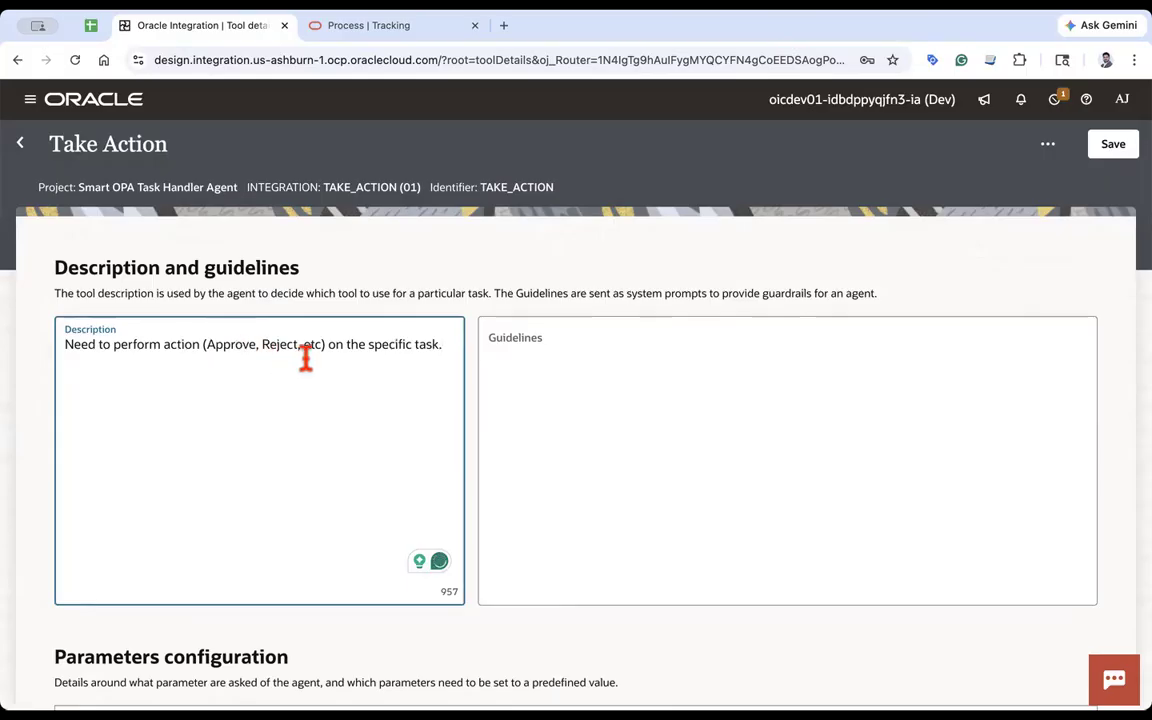
scroll(366, 450, "down", 3)
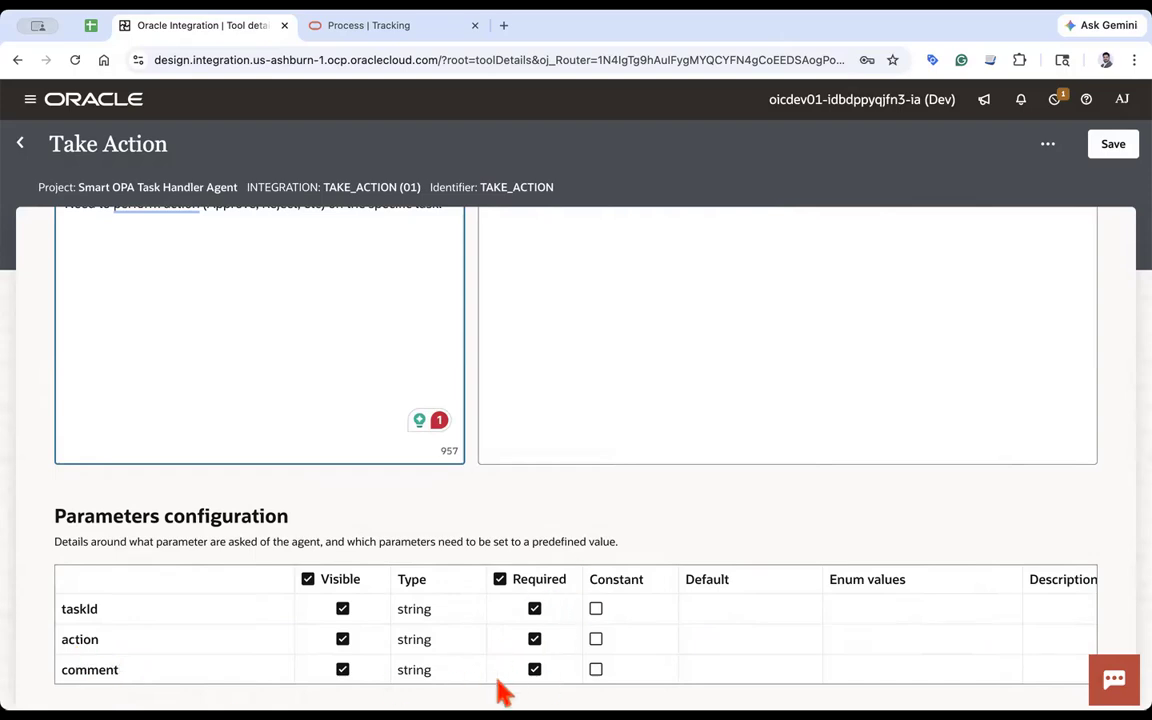
left_click(1113, 146)
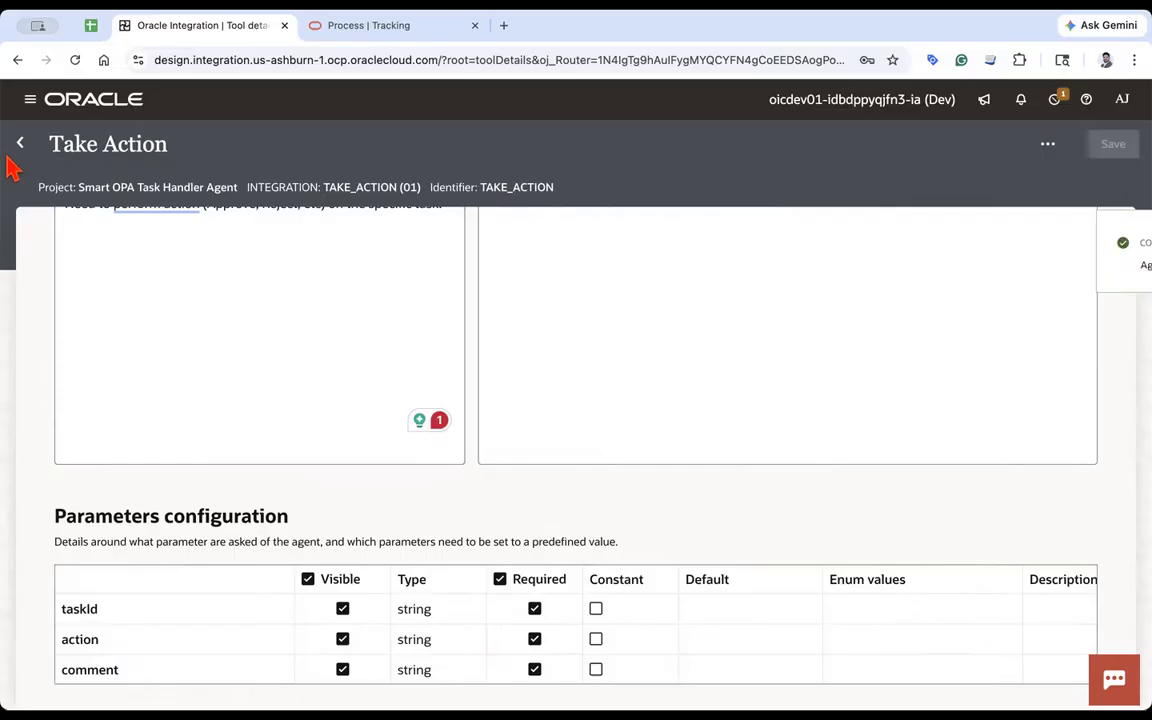
- Return to the project and create another tool from the Get User Request Data (1.0) integration
scroll(260, 319, "up", 2)
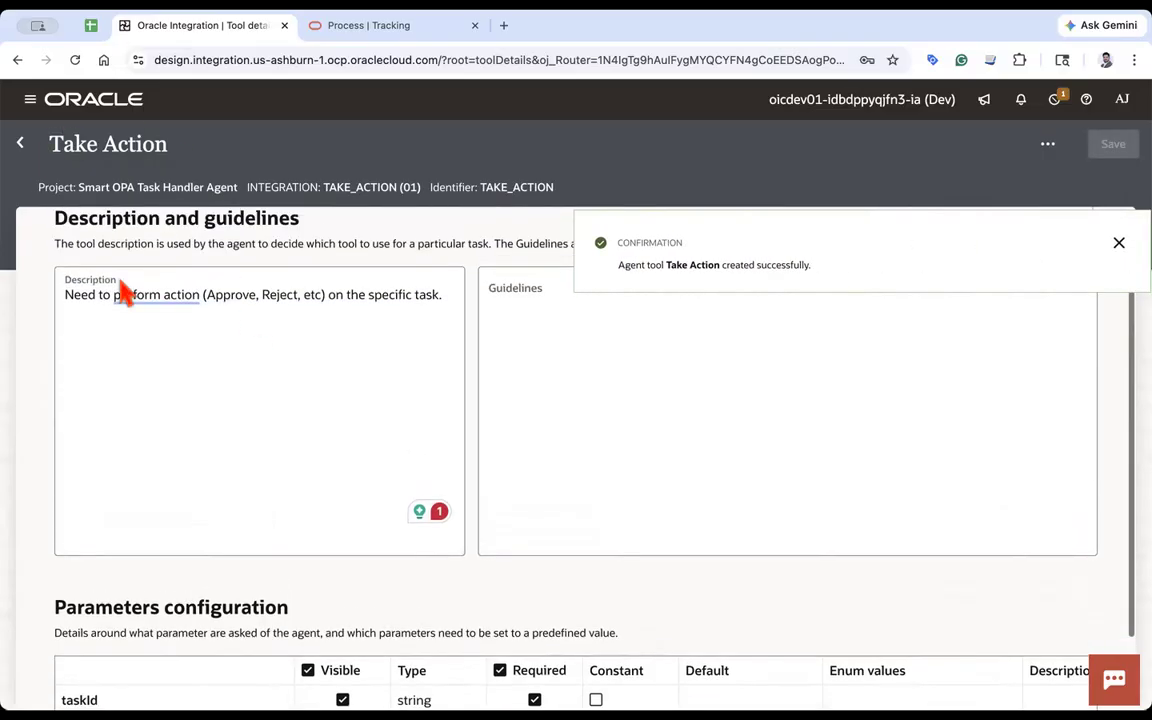
left_click(79, 295)
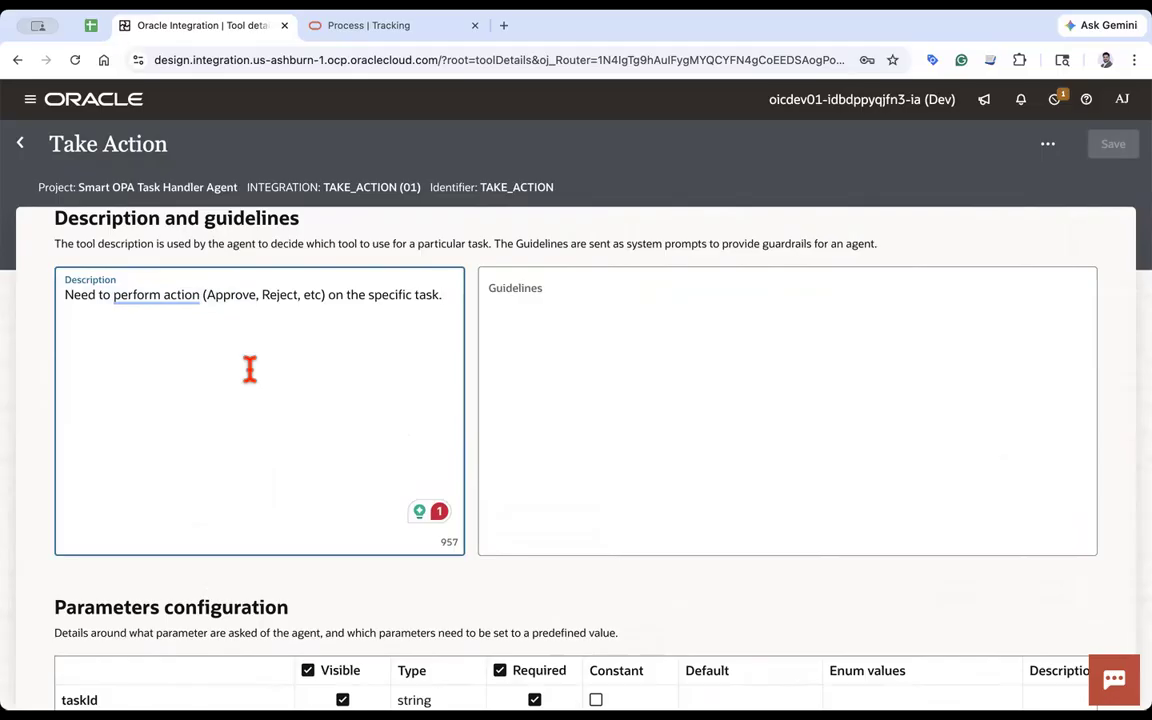
left_click(22, 145)
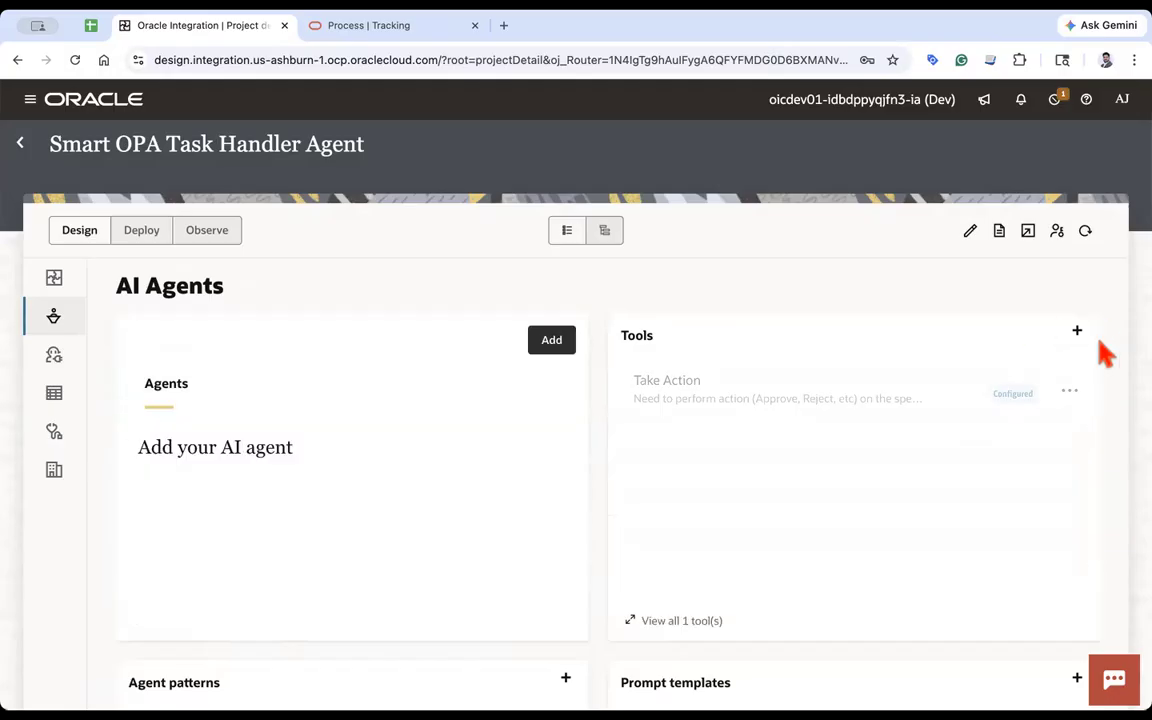
left_click(1077, 331)
left_click(893, 350)
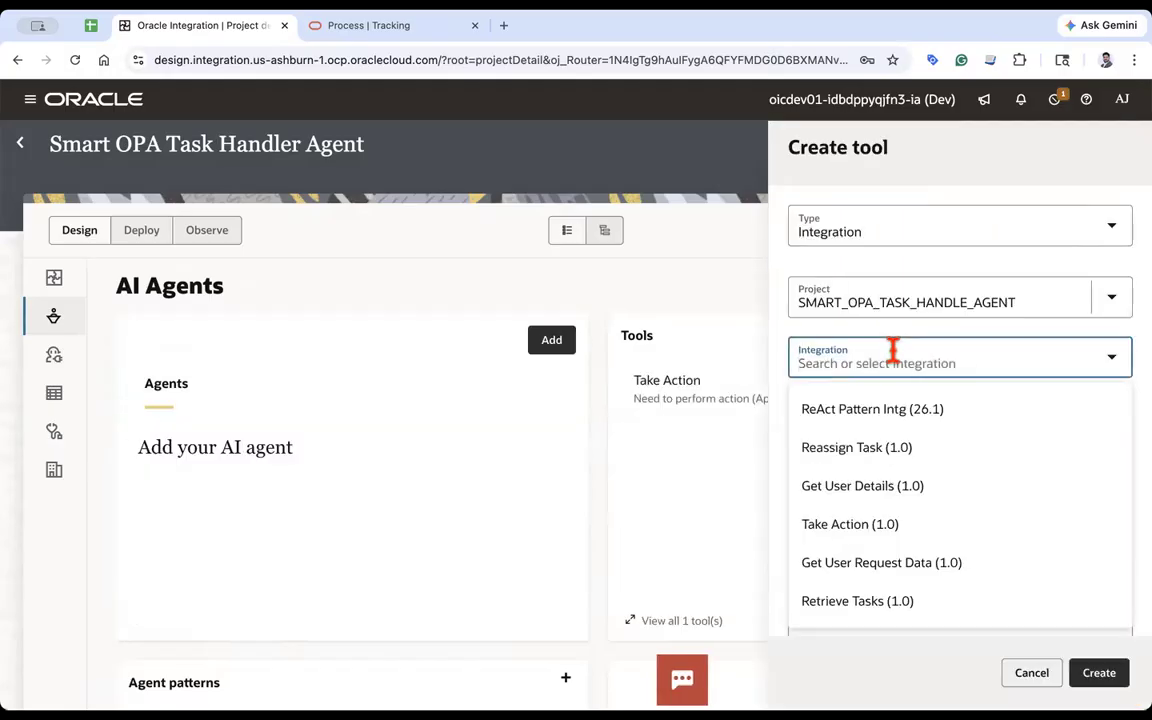
left_click(869, 447)
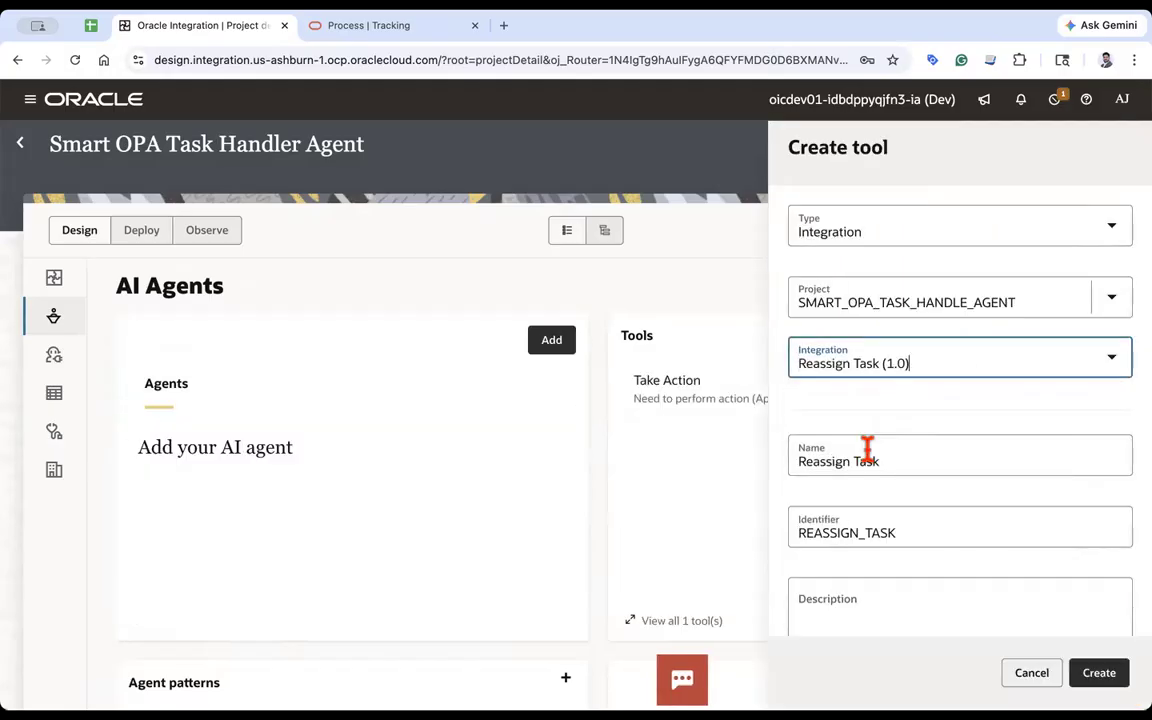
left_click(896, 352)
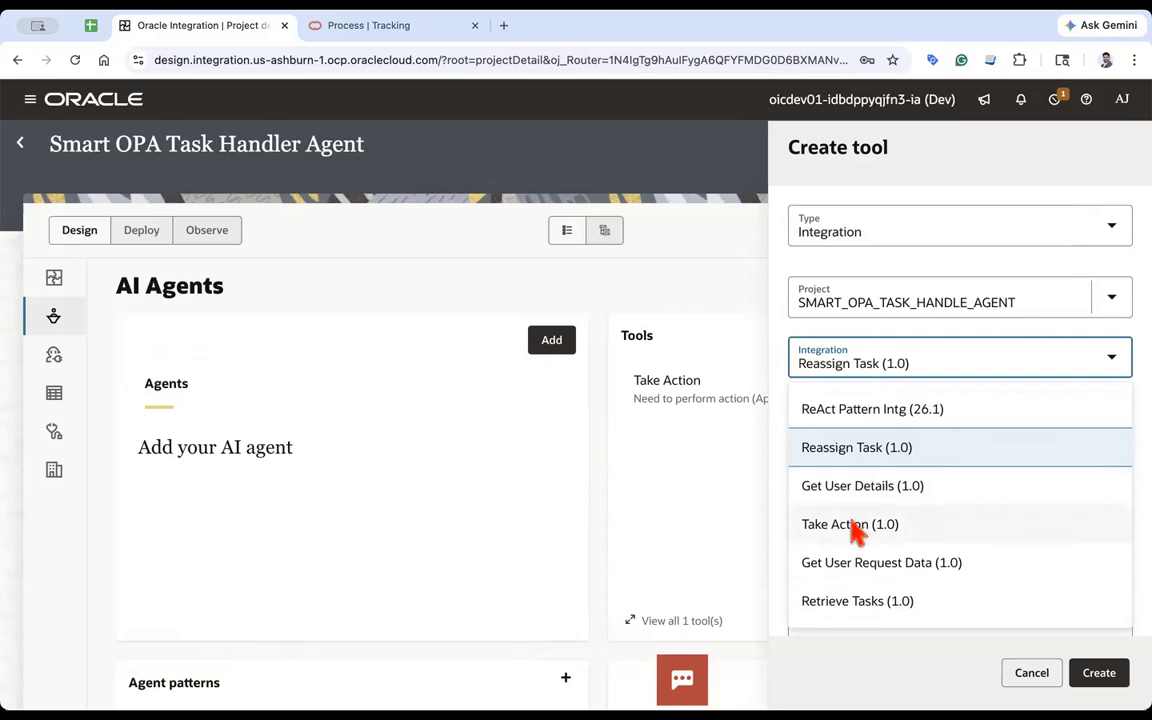
left_click(915, 576)
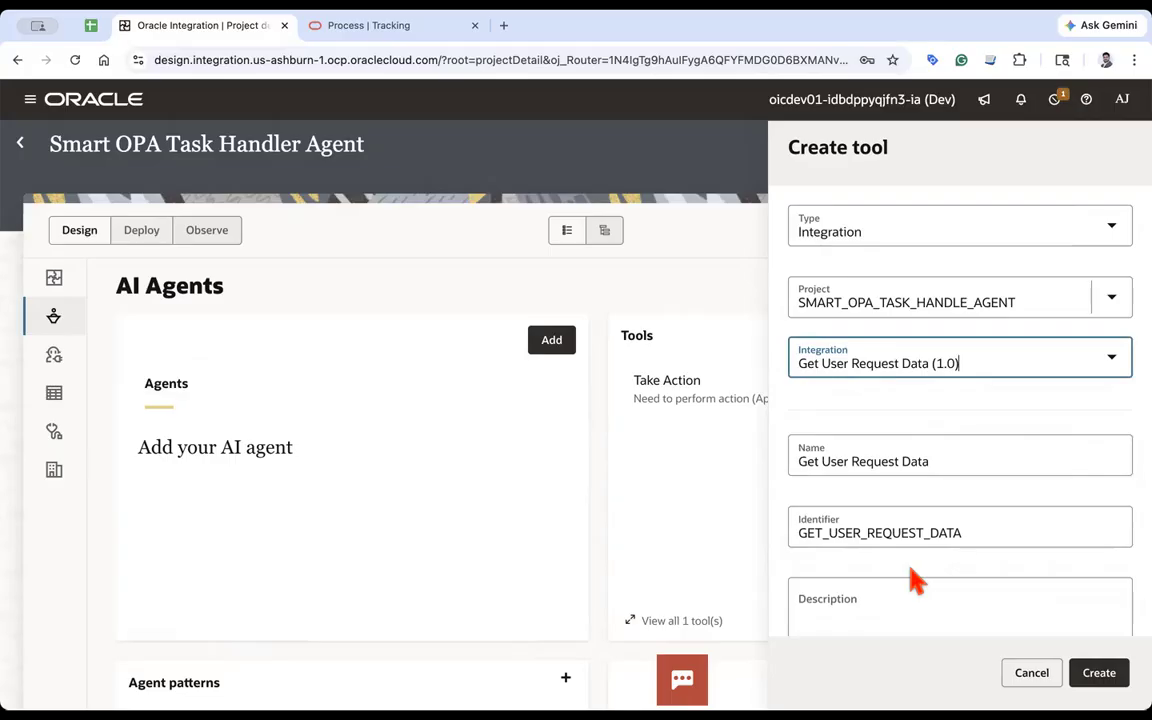
left_click(1098, 672)
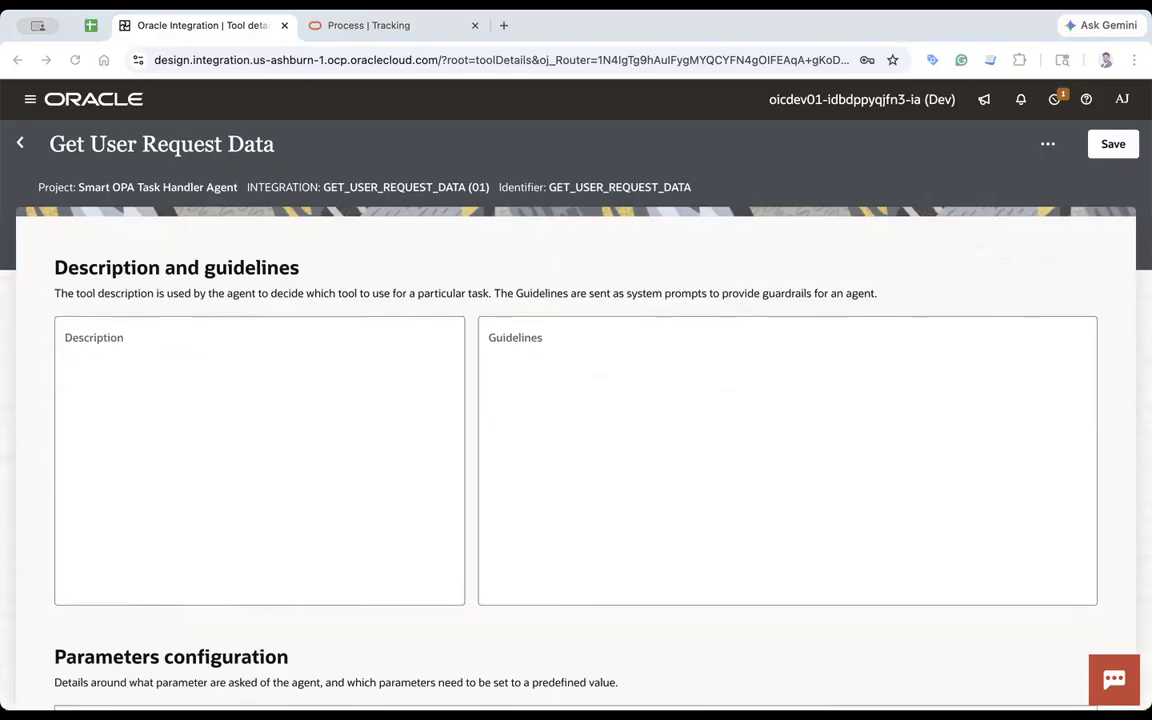
- Enter the description "This is used to get request data based on the task id." and save the tool
left_click(240, 421)
type("This is used to get request data based on the task id.")
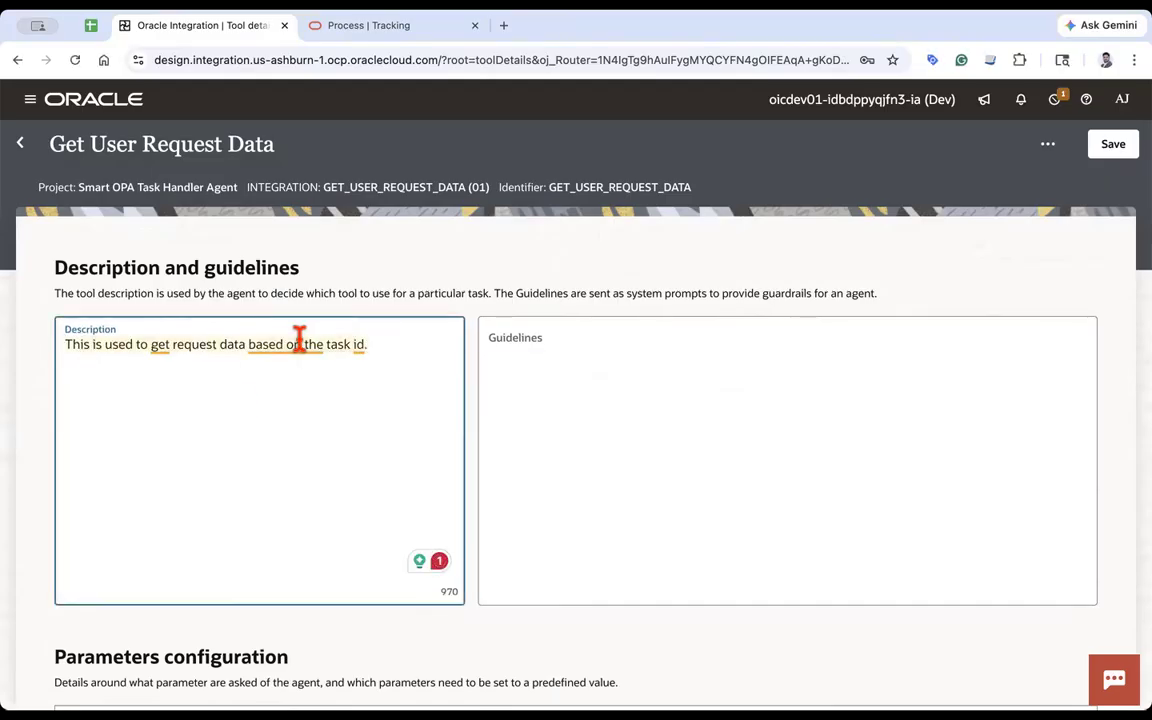
left_click(505, 250)
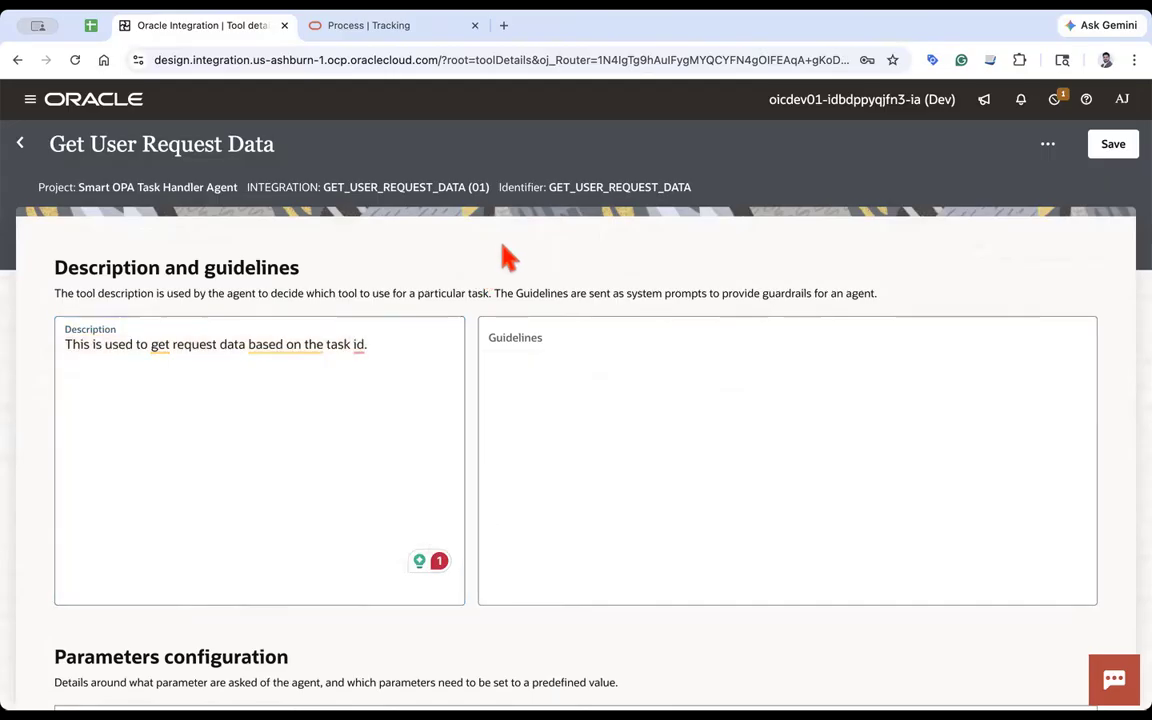
left_click(1110, 150)
- Return to the project and create a tool from the Reassign Task (1.0) integration
left_click(20, 143)
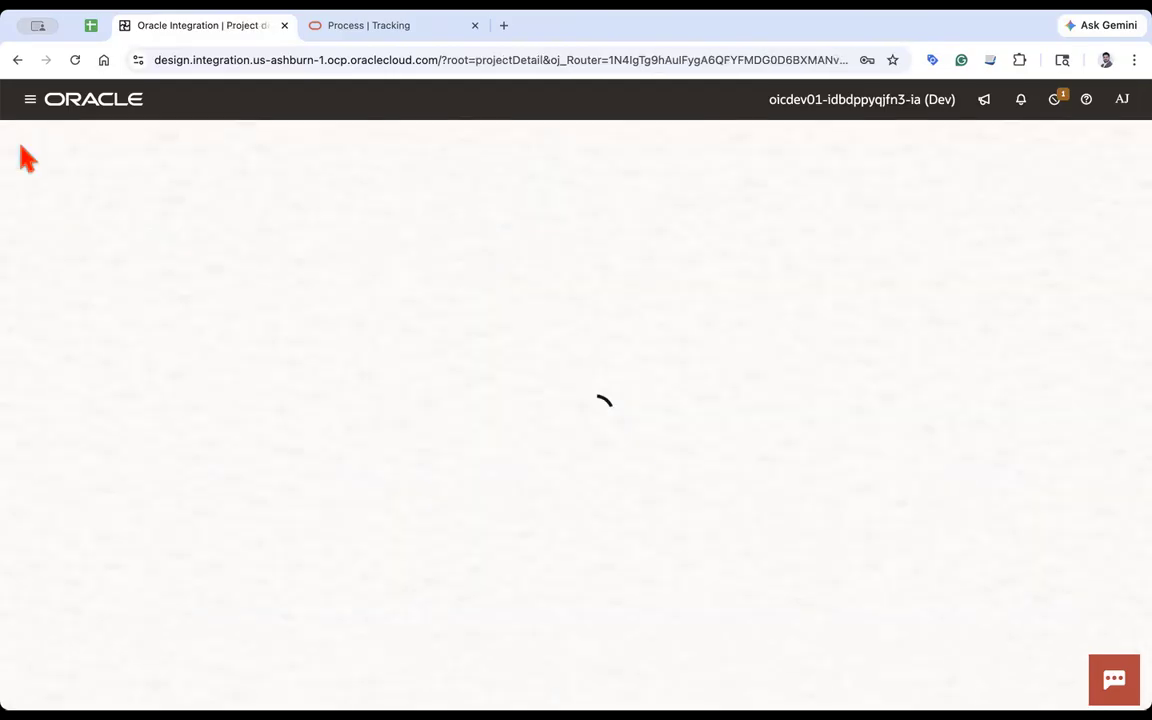
left_click(1077, 333)
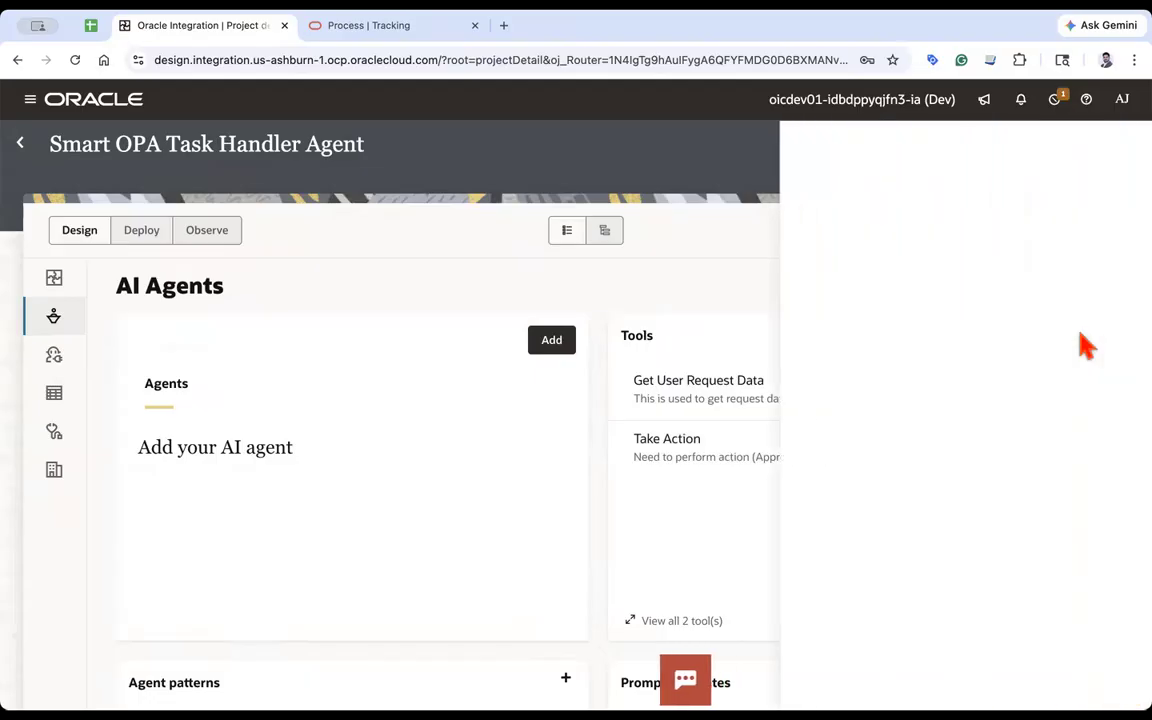
left_click(908, 363)
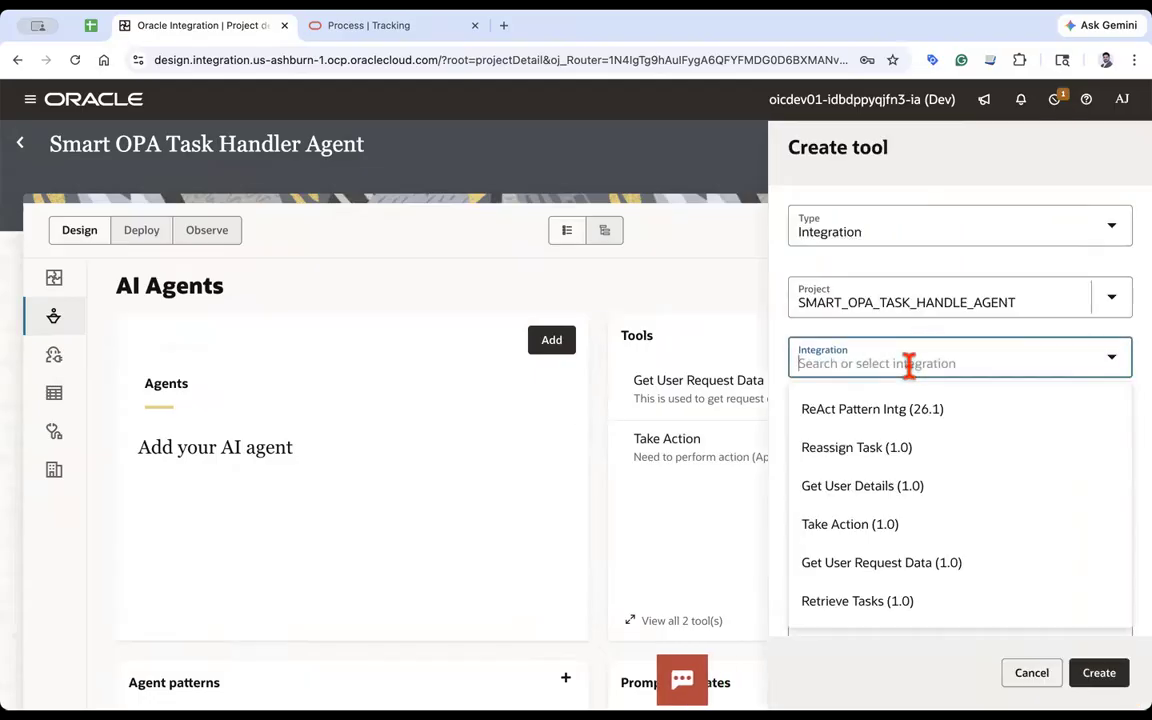
left_click(872, 450)
left_click(1099, 674)
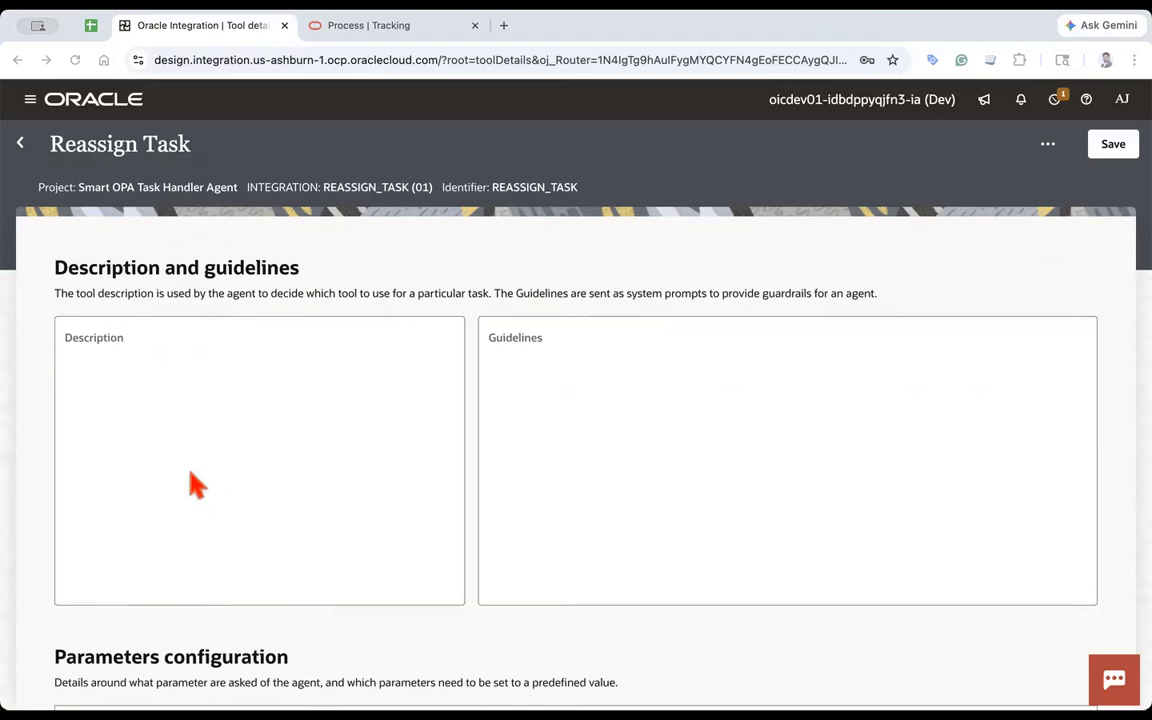
- Paste the description "You are responsible to reassign the task to the user.", save the tool, and return to the project
left_click(218, 360)
type("You are responsible to reassign the task to the user.")
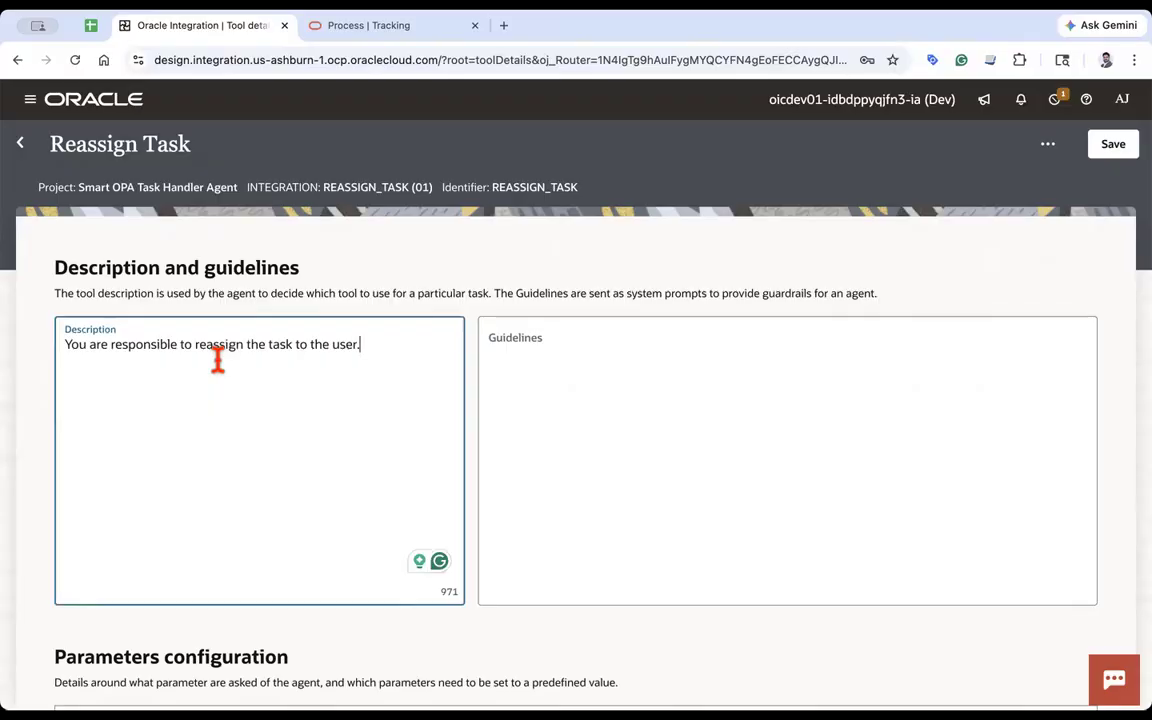
left_click(1107, 150)
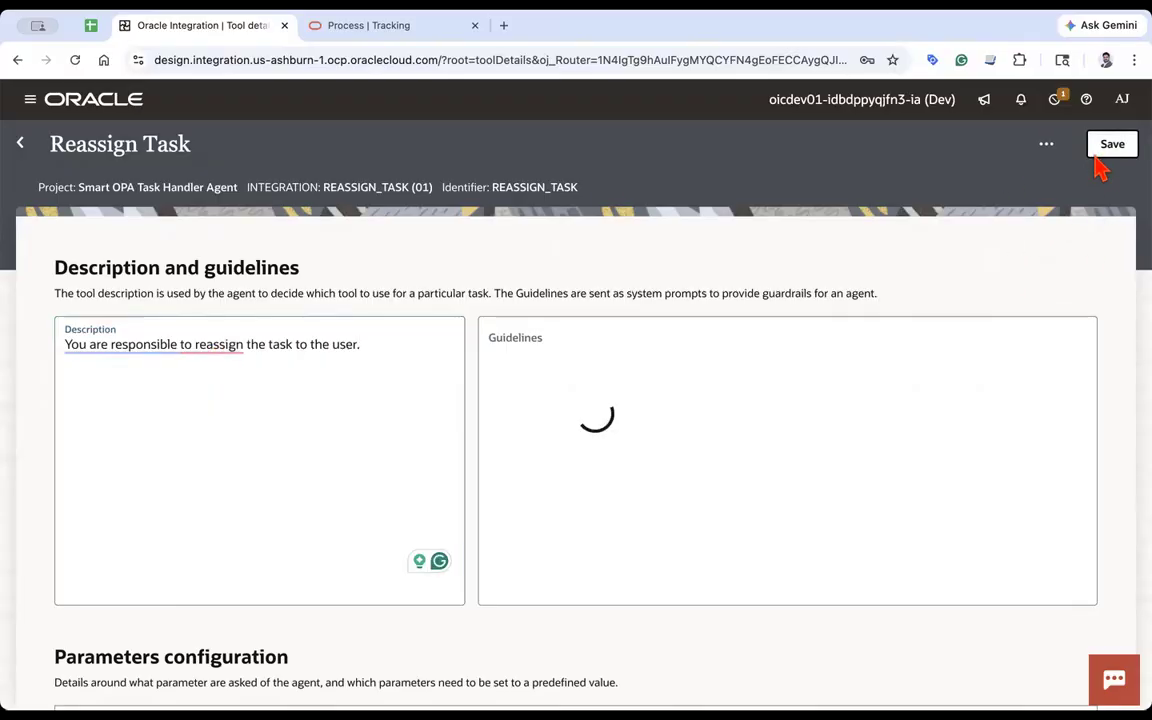
left_click(22, 145)
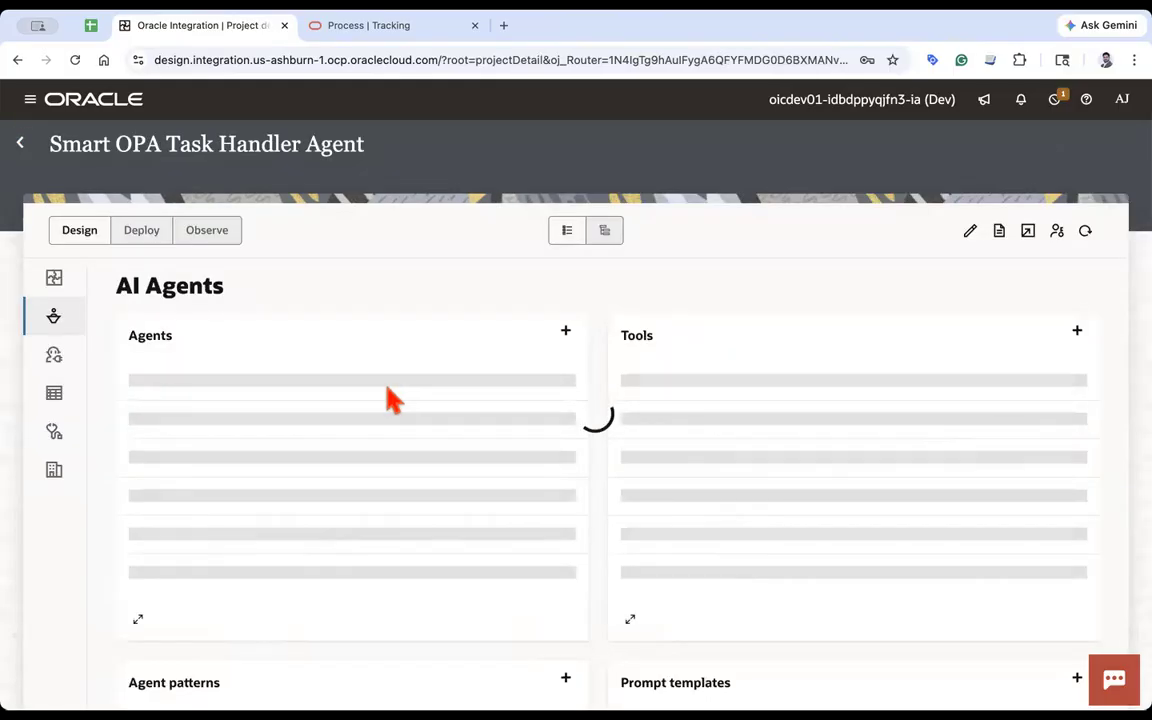
left_click(1077, 331)
left_click(890, 365)
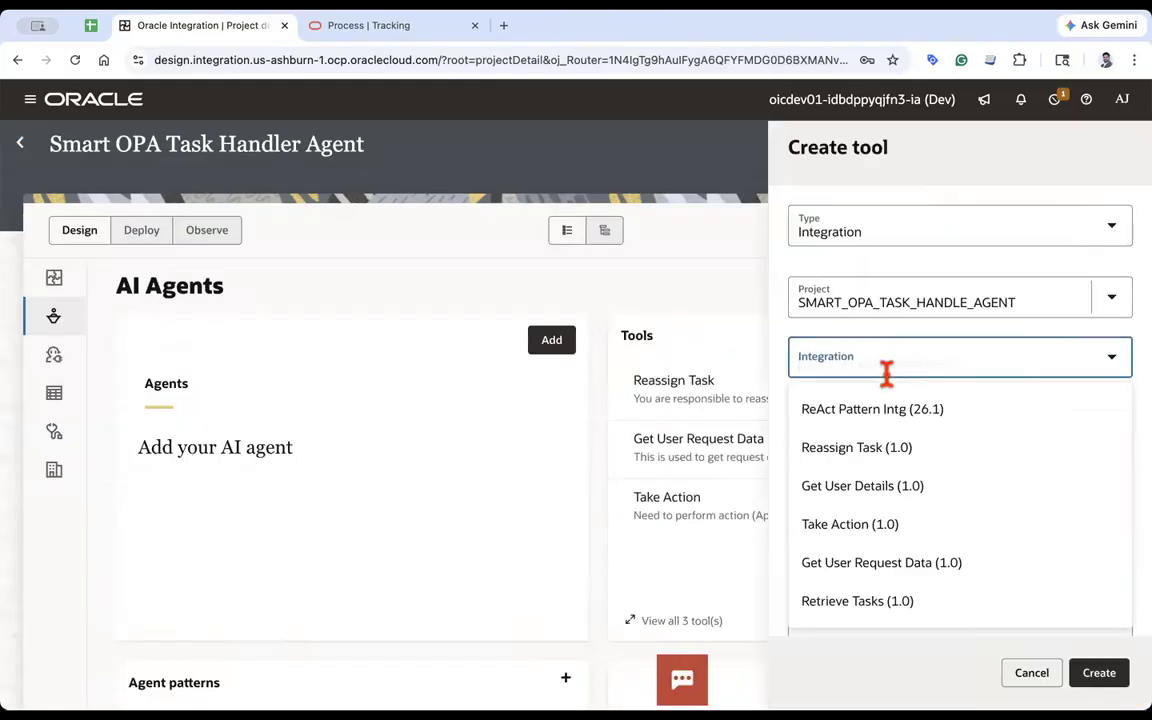
left_click(866, 608)
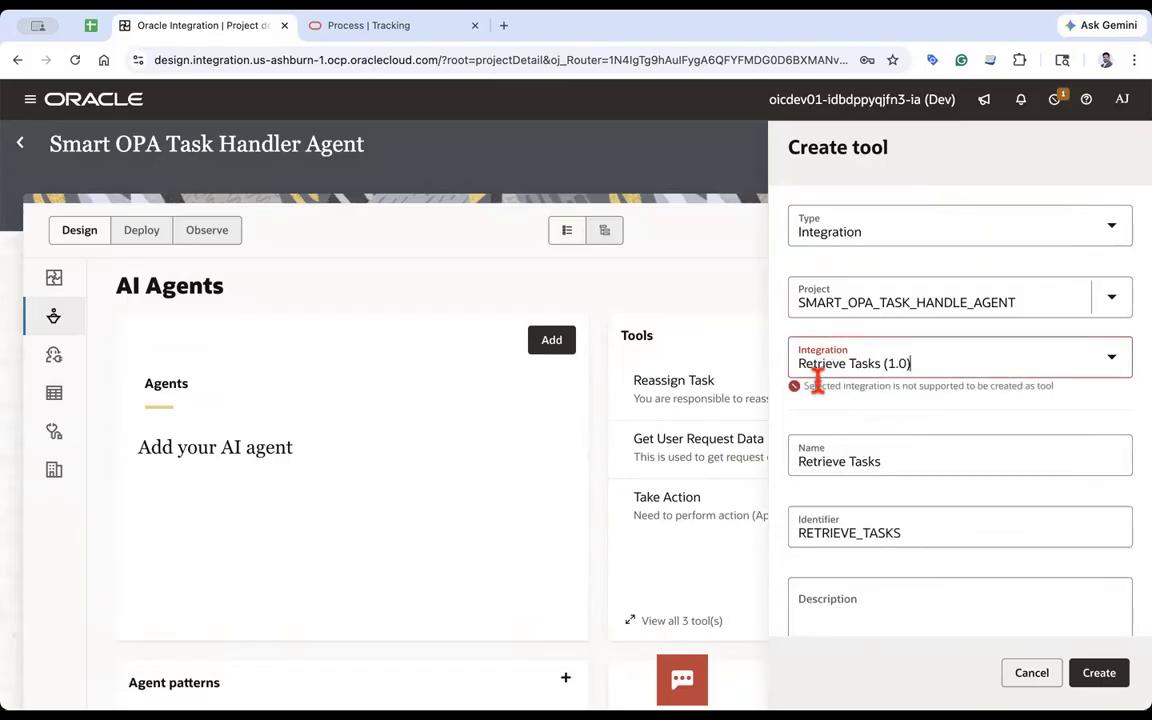
left_click(1034, 674)
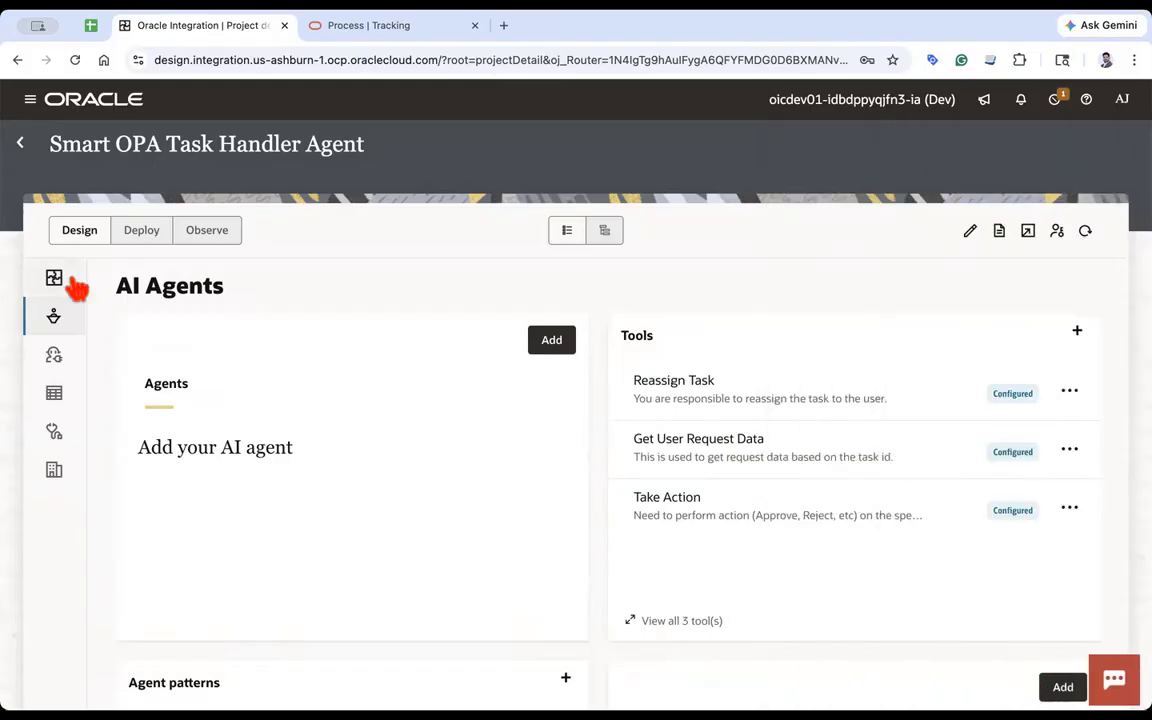
- Open the project's Integration section and expand the full list of integrations
left_click(56, 279)
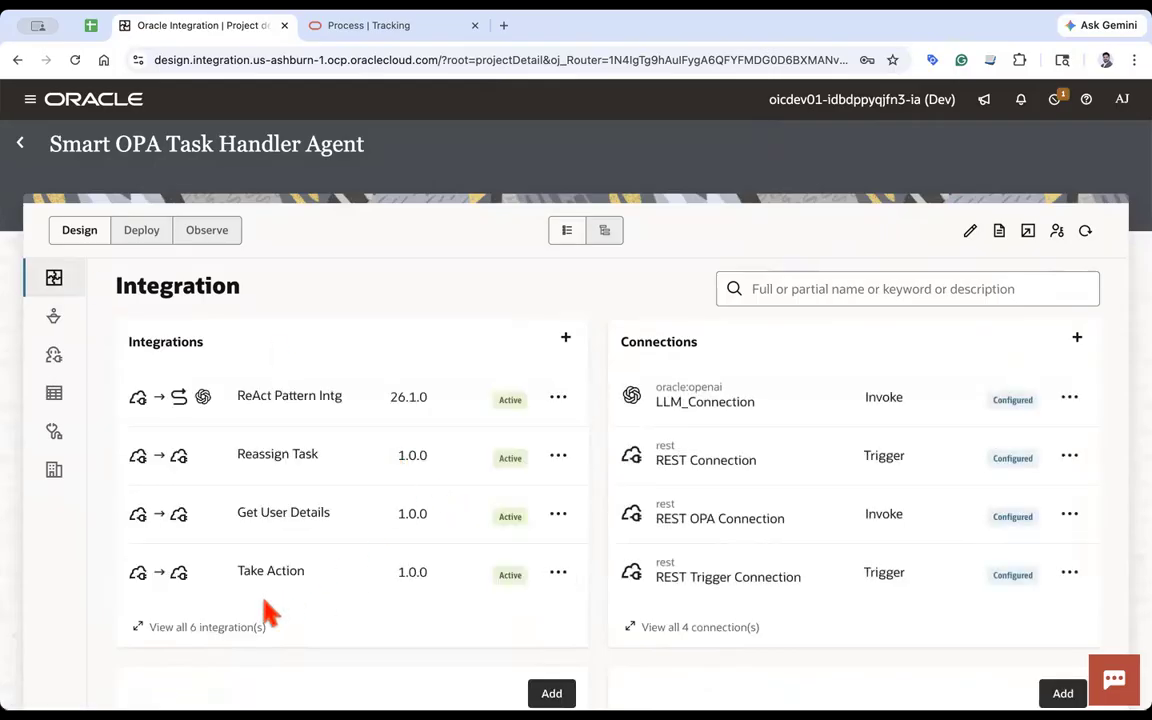
left_click(250, 626)
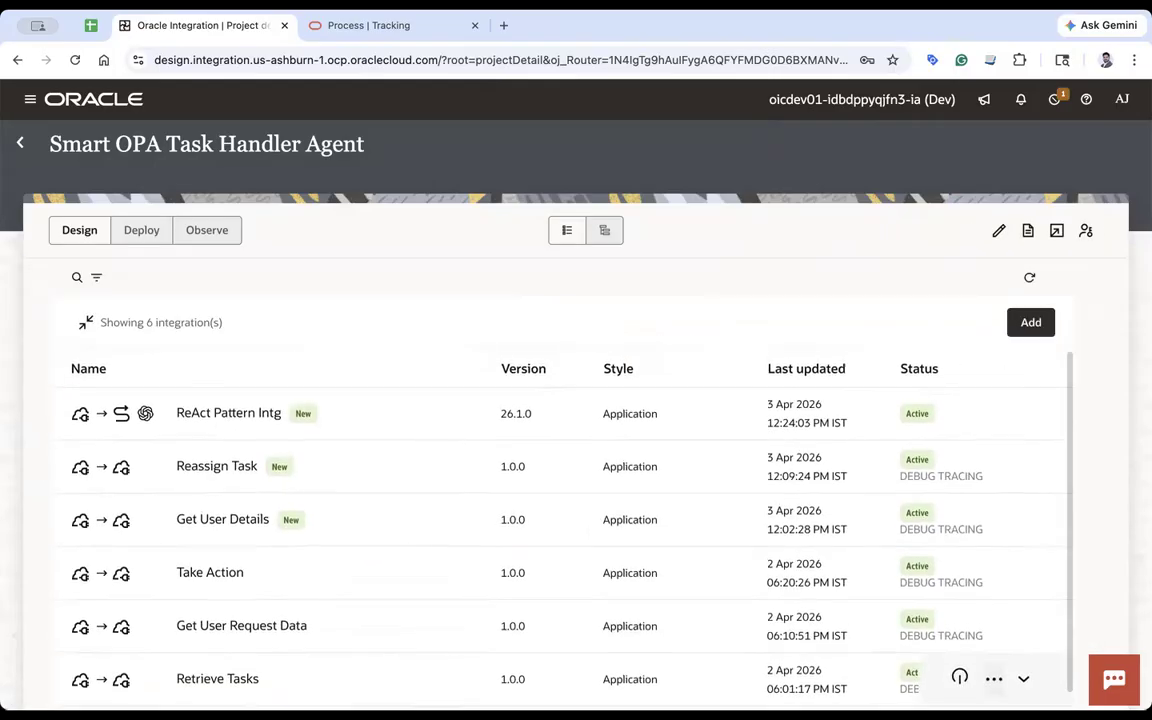
- Open the Retrieve Tasks integration's run page and examine its endpoint metadata, resource and method
left_click(994, 679)
left_click(882, 446)
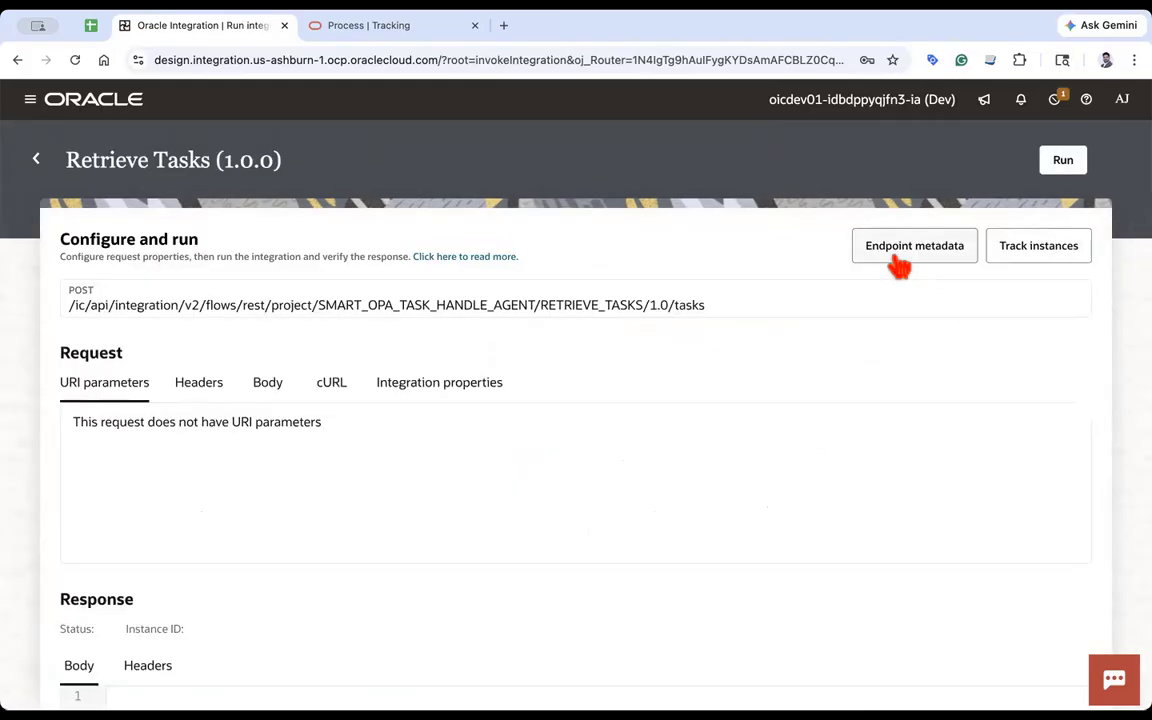
double_click(82, 291)
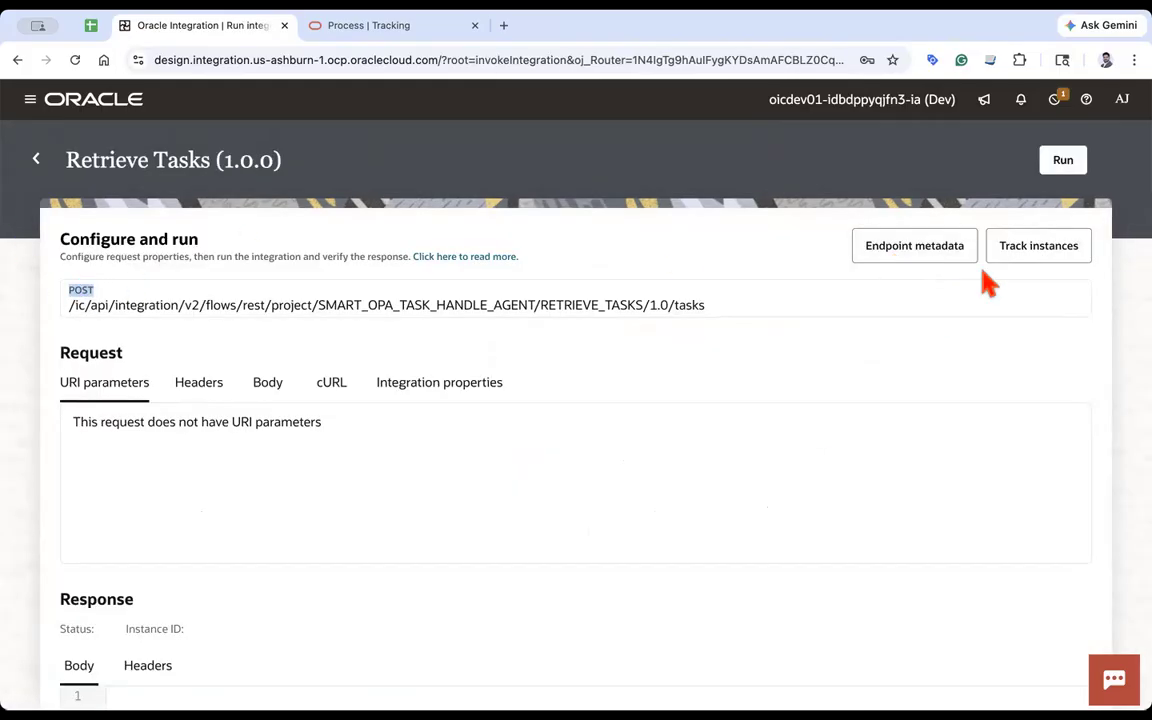
left_click(945, 248)
scroll(850, 460, "down", 3)
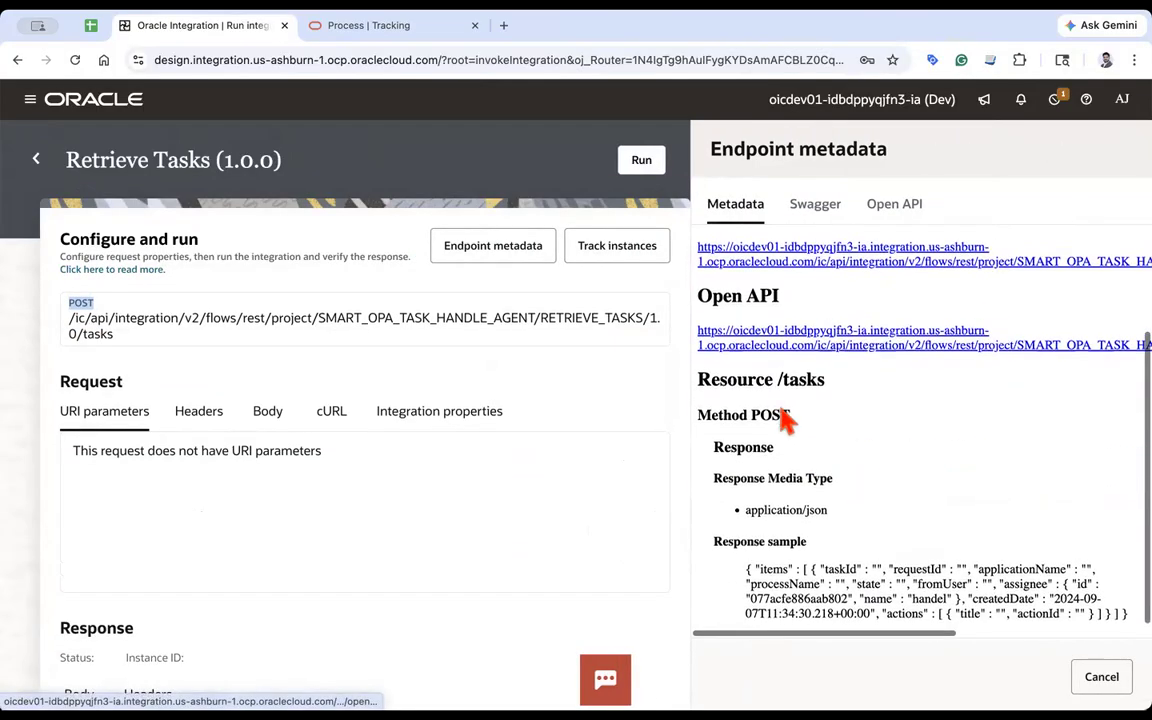
double_click(772, 418)
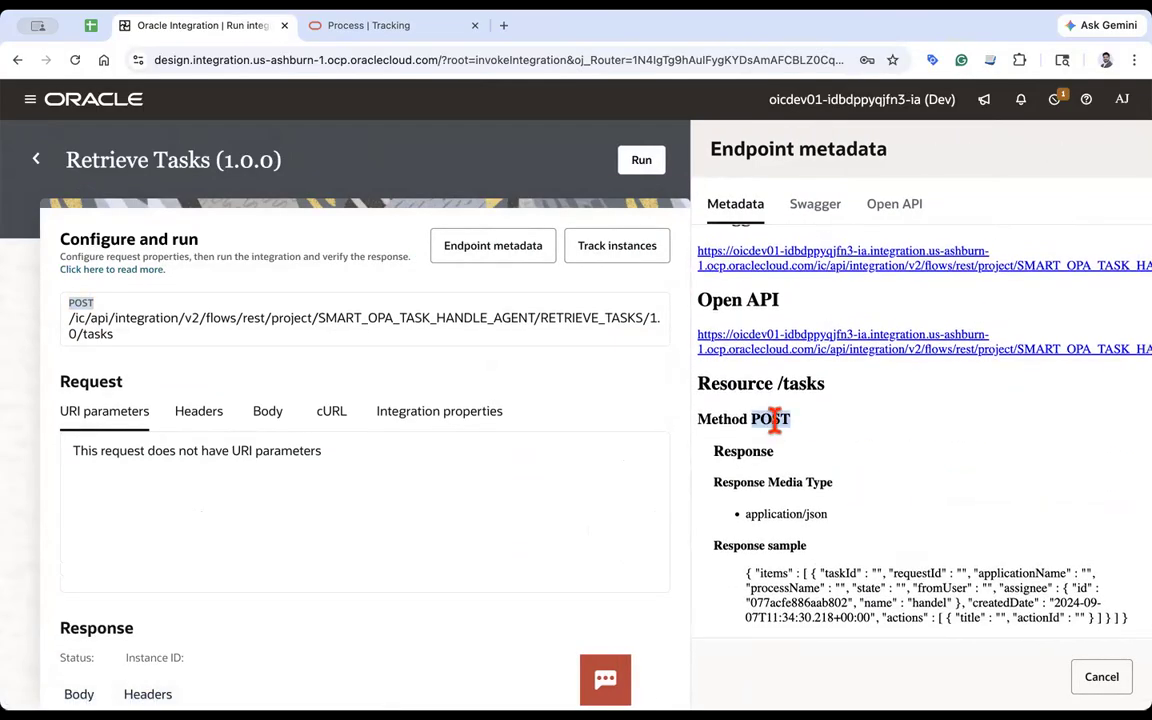
left_click_drag(738, 453, 766, 453)
left_click_drag(777, 383, 843, 390)
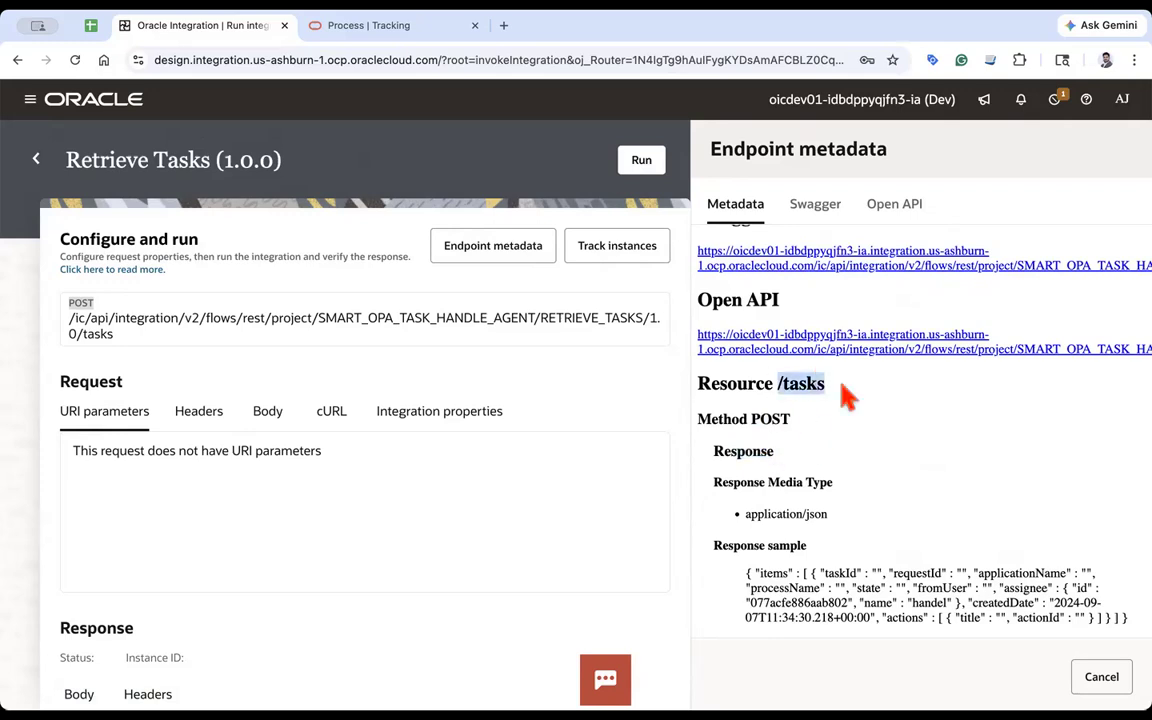
left_click_drag(742, 512, 873, 520)
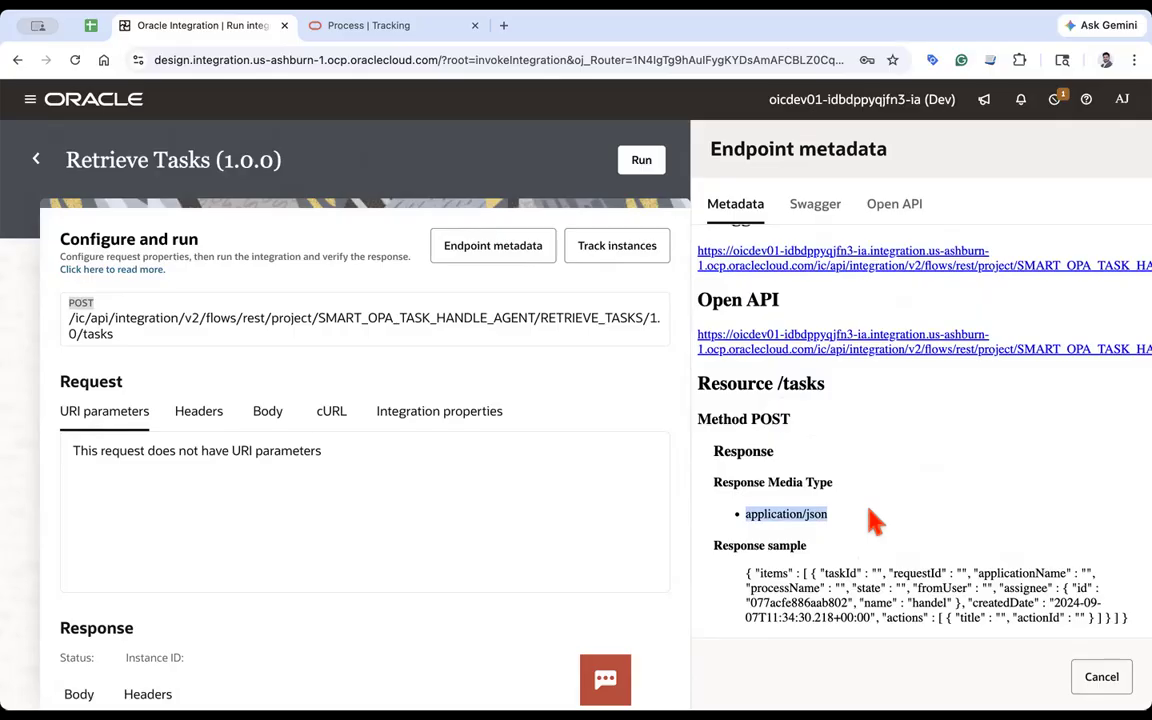
left_click(874, 521)
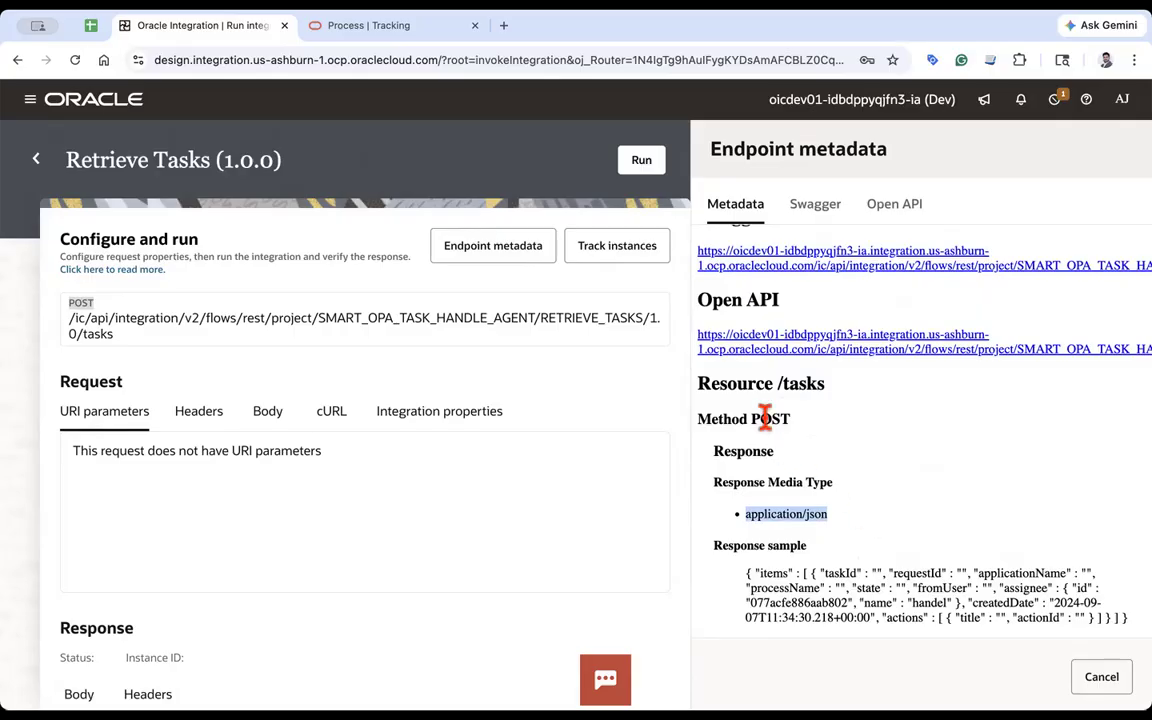
left_click(35, 160)
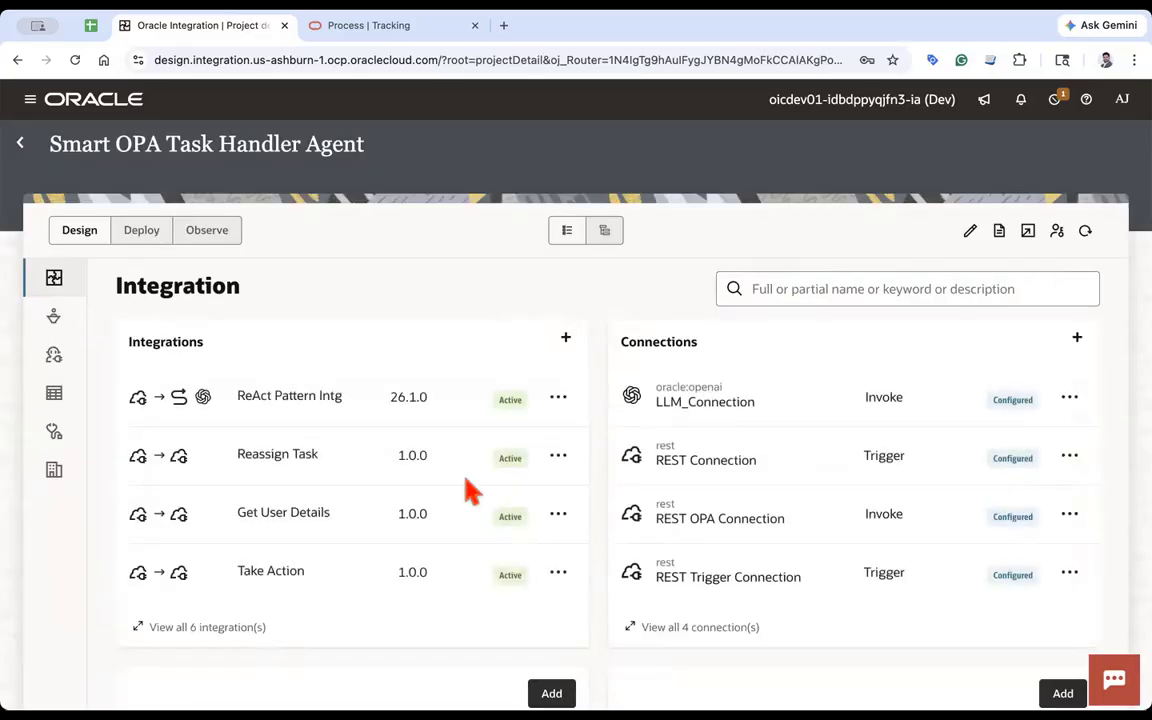
- Deactivate the Retrieve Tasks integration from the full integrations list and refresh until it is deactivated
left_click(262, 630)
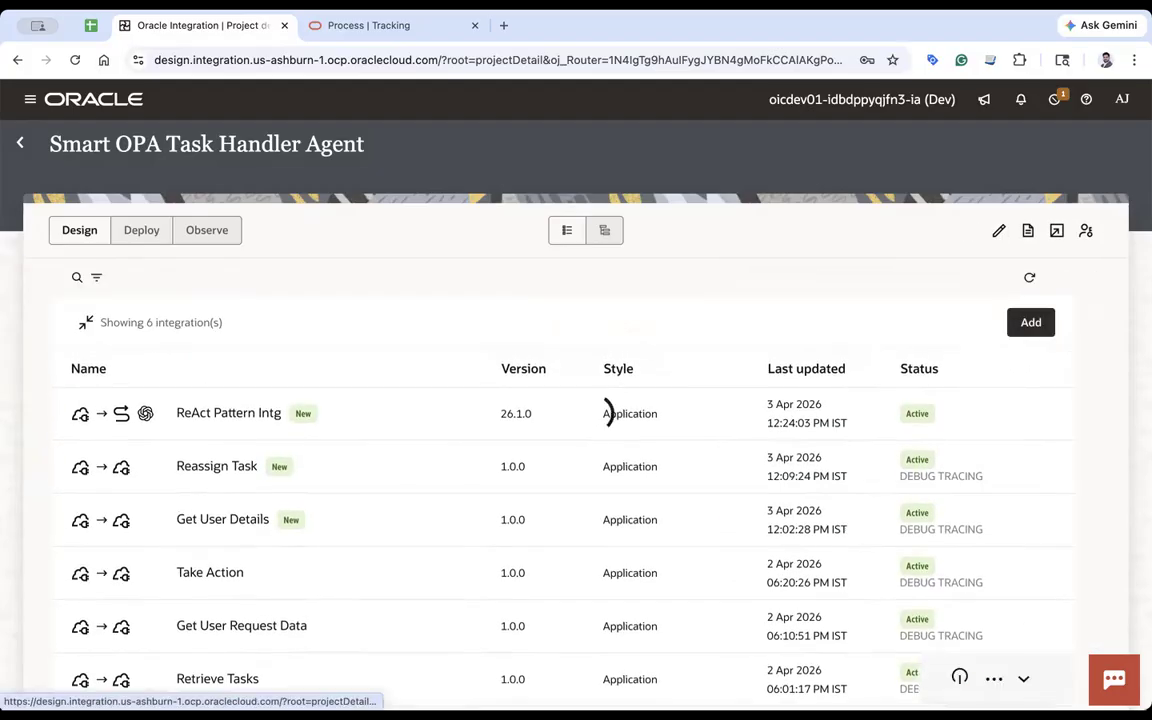
left_click(958, 682)
left_click(748, 460)
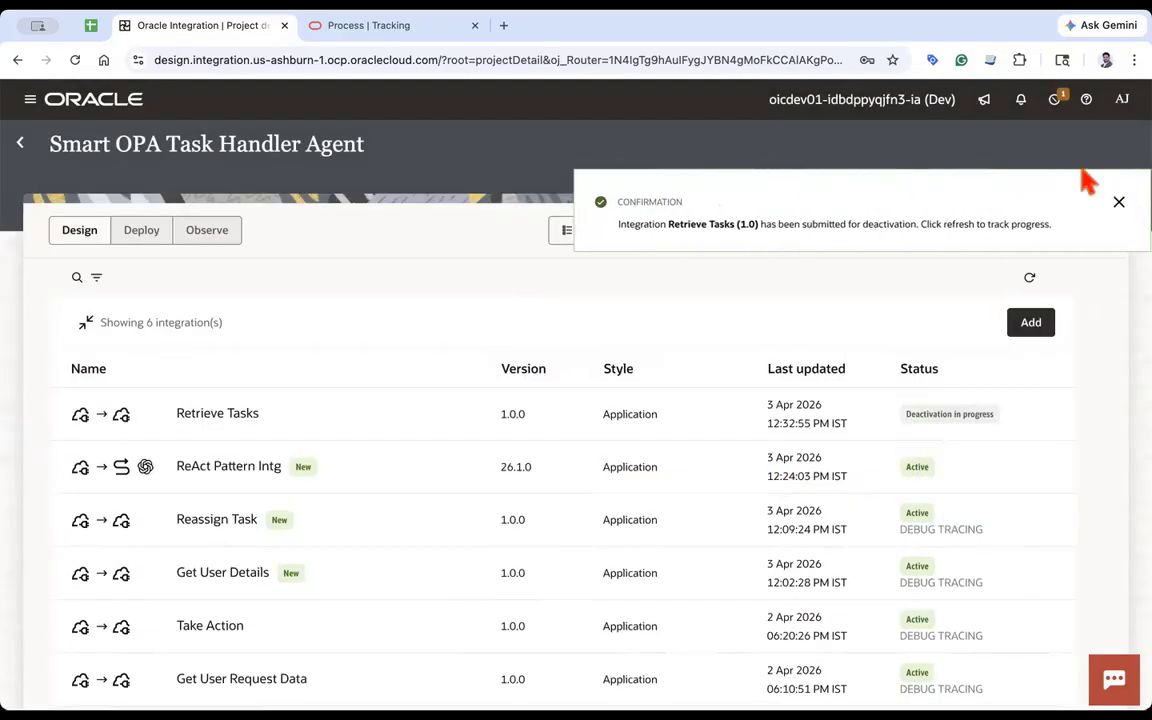
left_click(1031, 280)
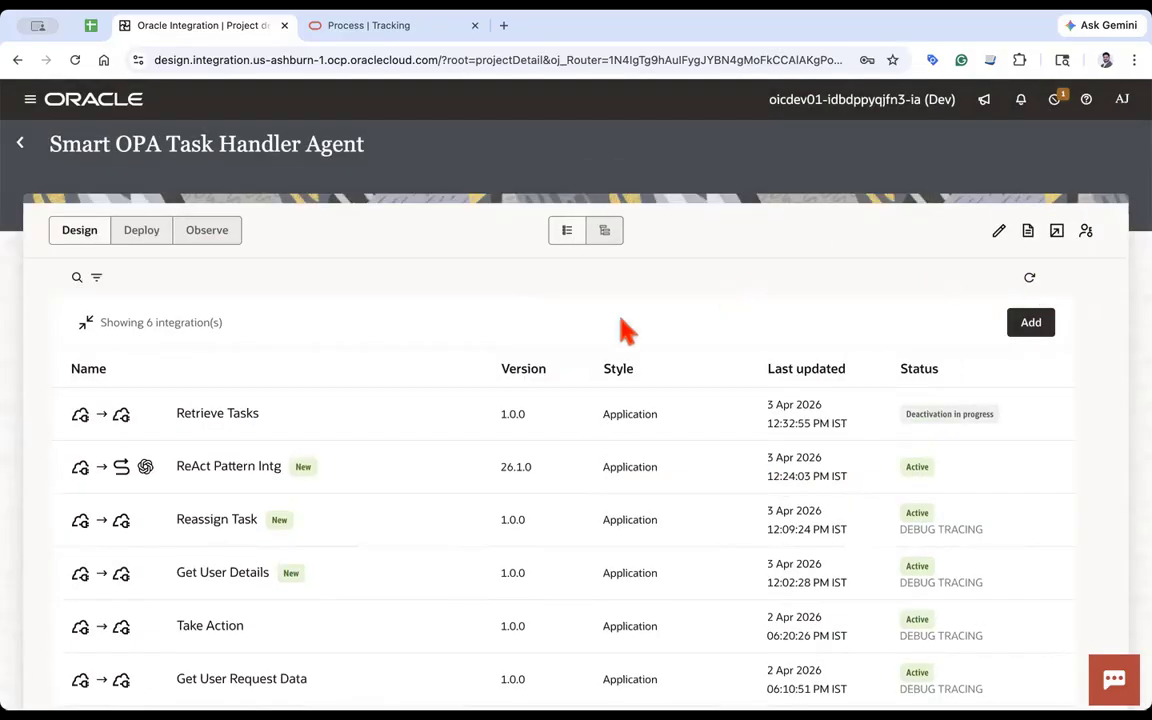
left_click(1030, 280)
left_click(1030, 280)
left_click(1030, 280)
left_click(1030, 280)
left_click(1030, 282)
left_click(1030, 283)
left_click(1031, 285)
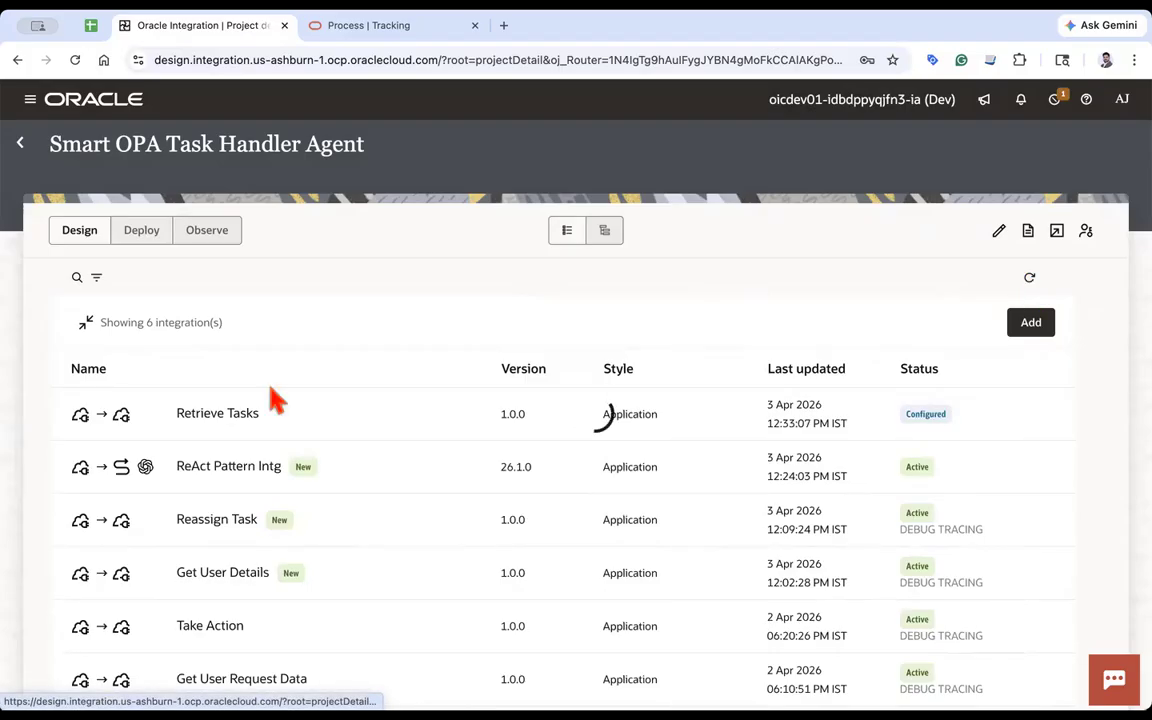
- Add a sample JSON request payload {"requestId":""} to the Retrieve Tasks REST trigger, then save and close the integration
left_click(219, 416)
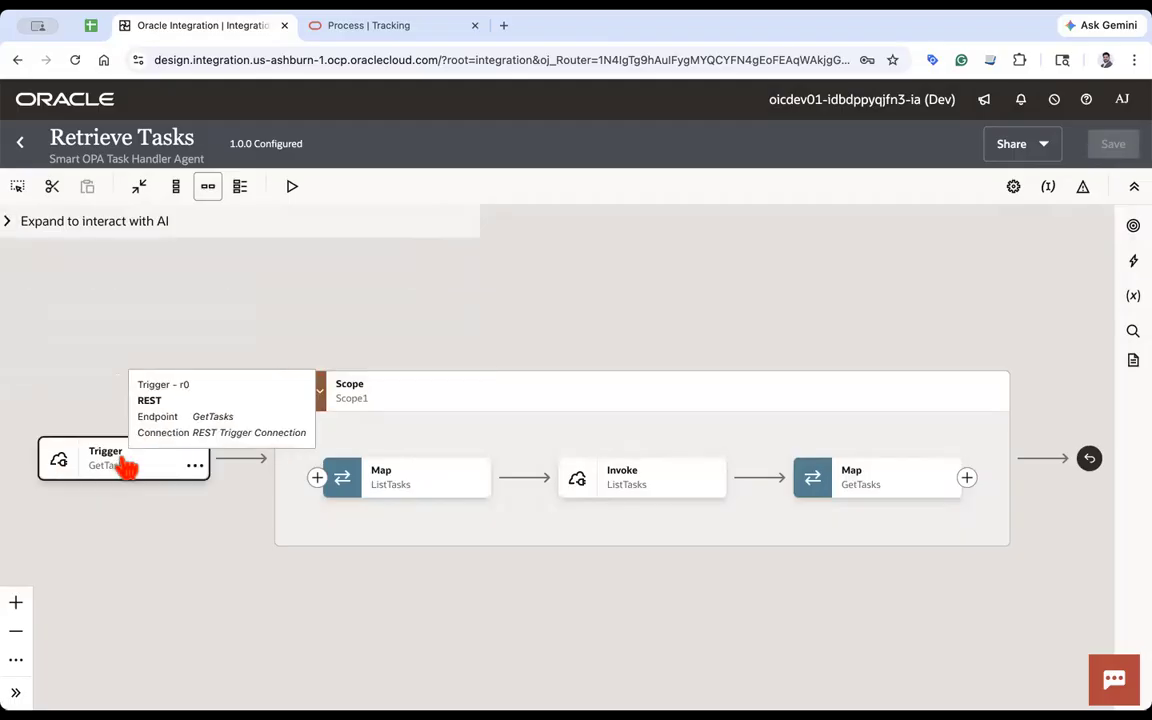
double_click(121, 470)
left_click(1070, 697)
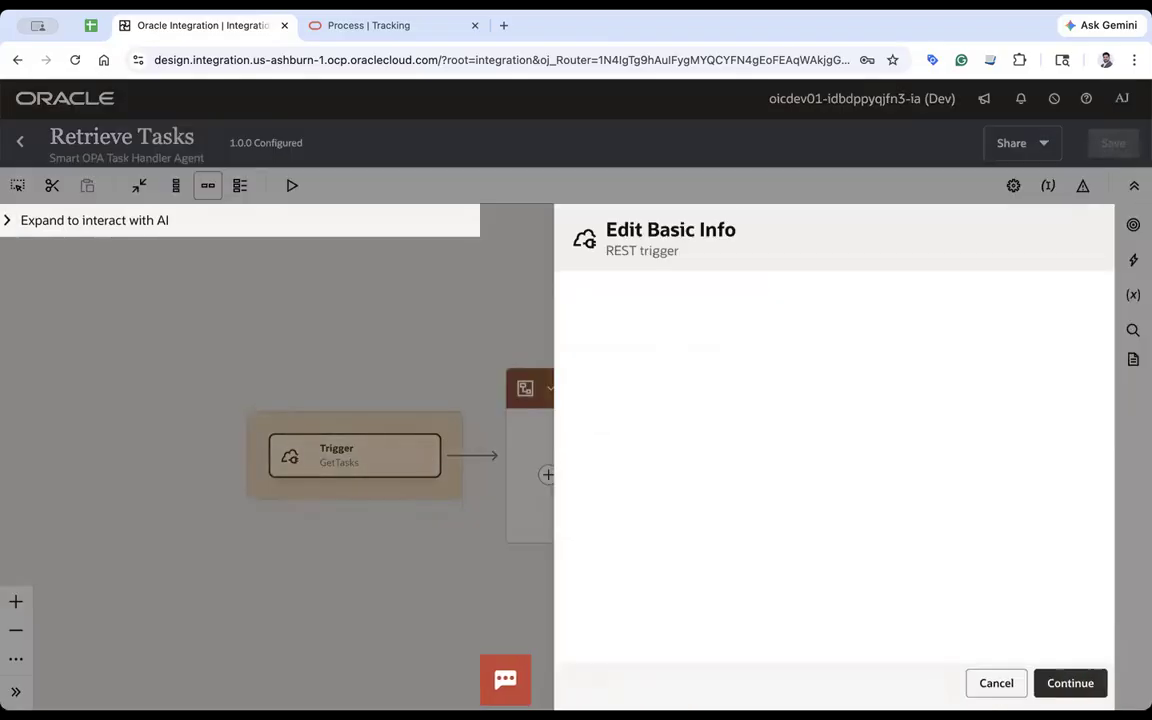
scroll(718, 505, "down", 1)
left_click(716, 500)
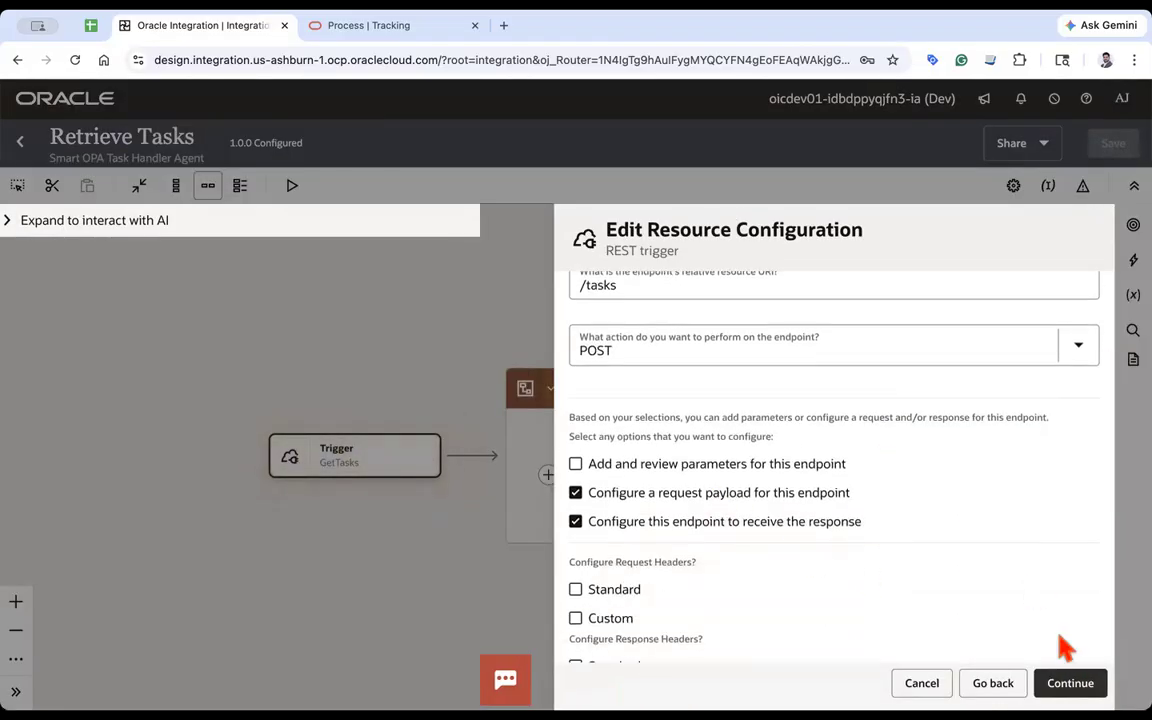
left_click(1068, 682)
scroll(768, 560, "down", 3)
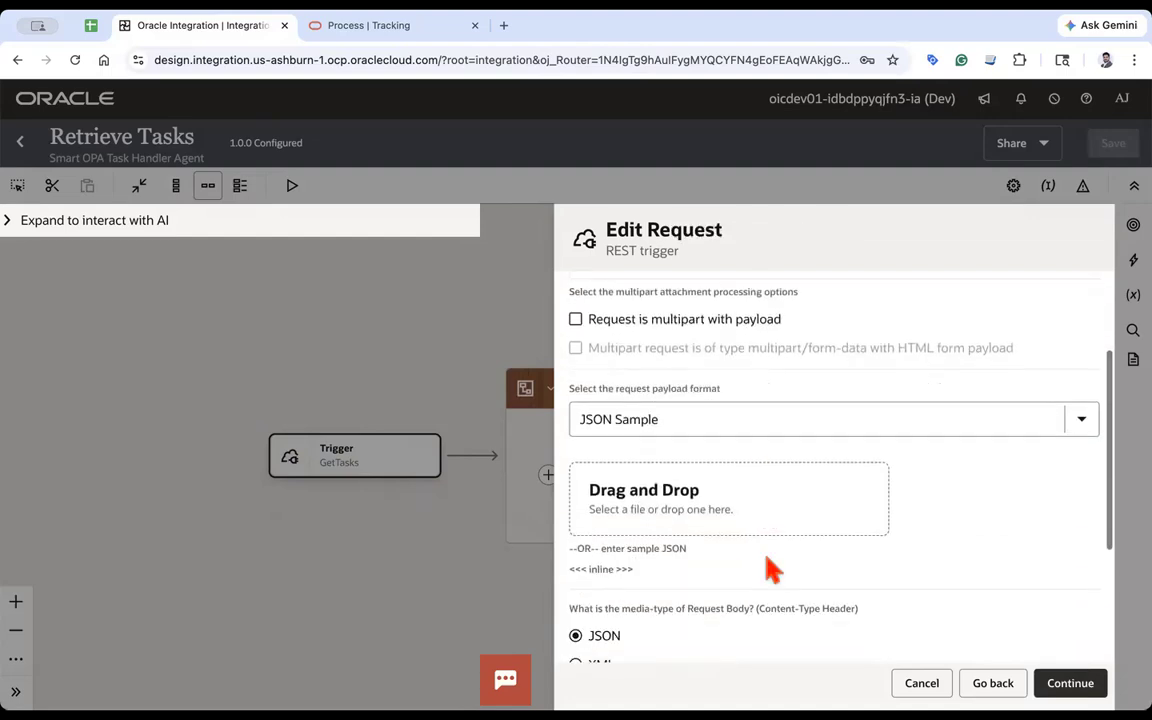
left_click(600, 569)
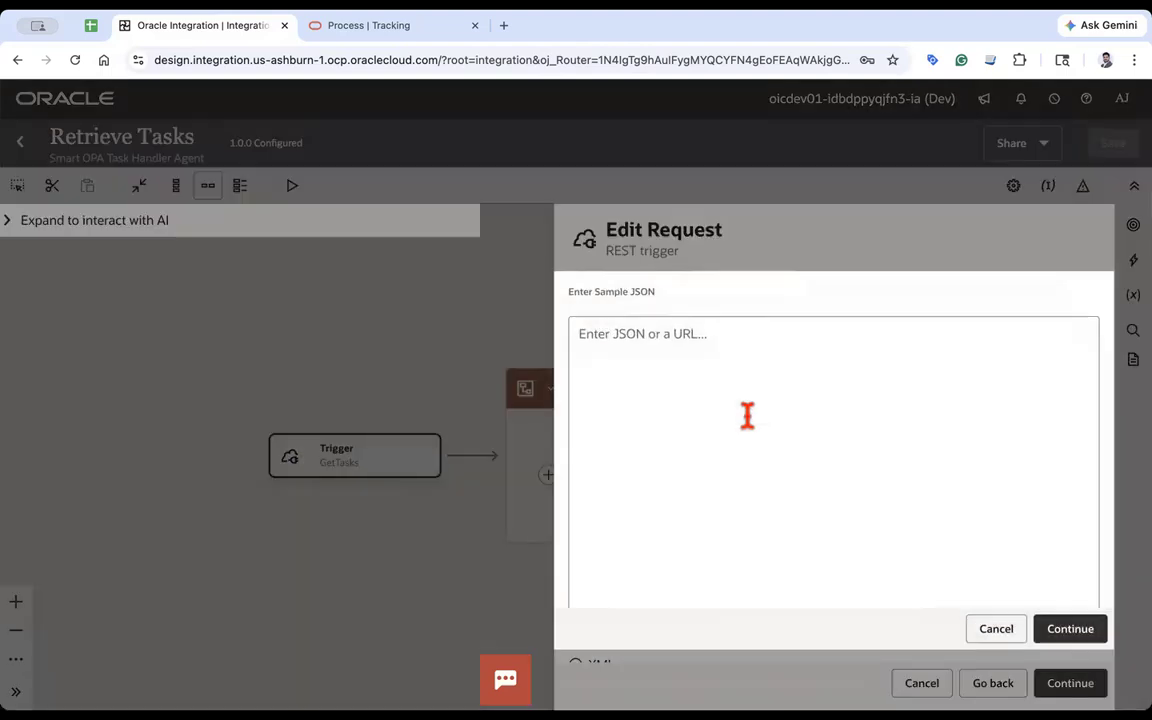
type("{")
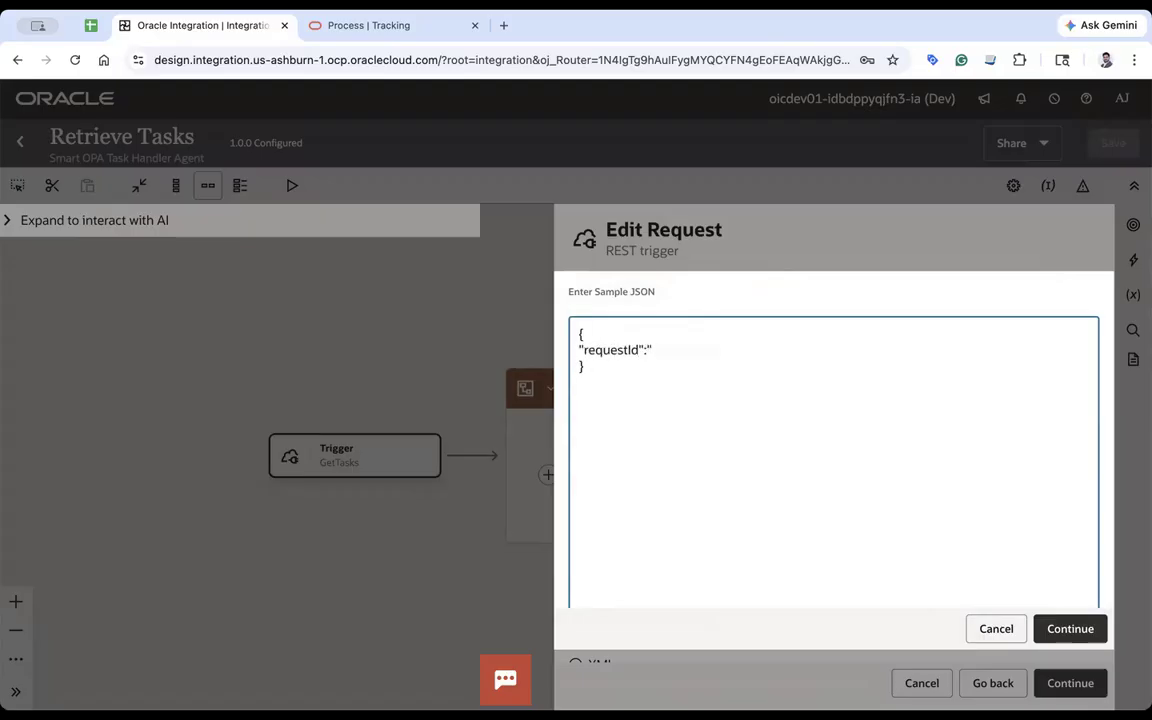
left_click(1083, 637)
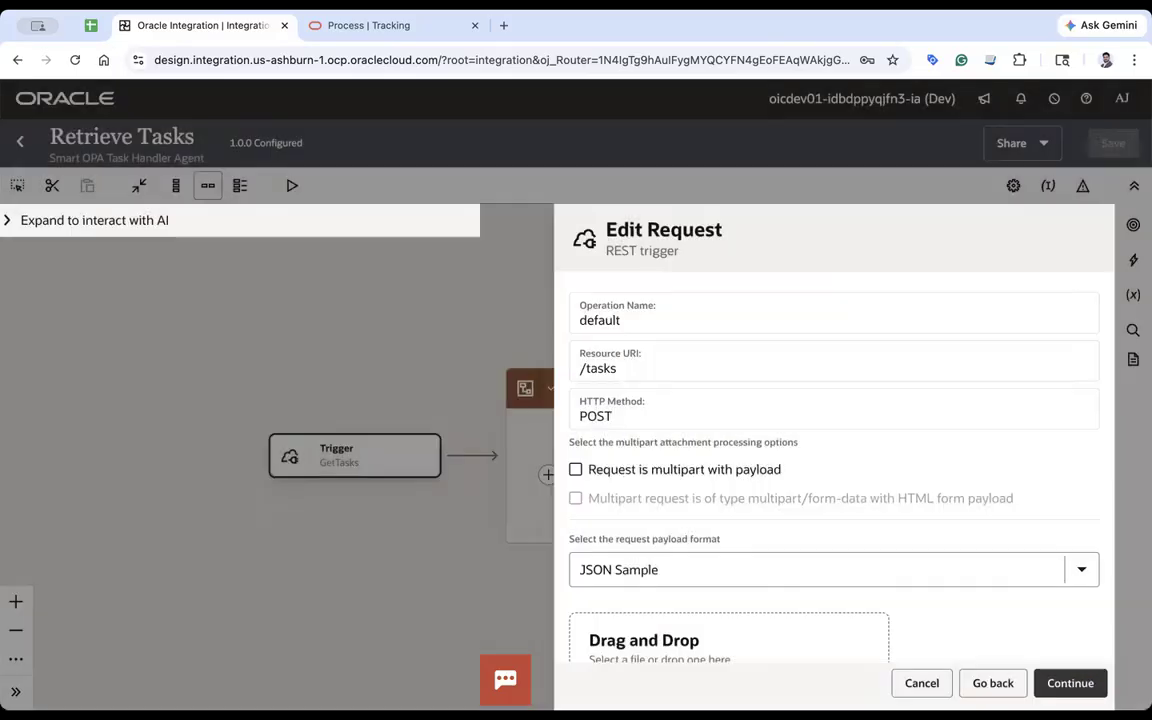
left_click(1073, 683)
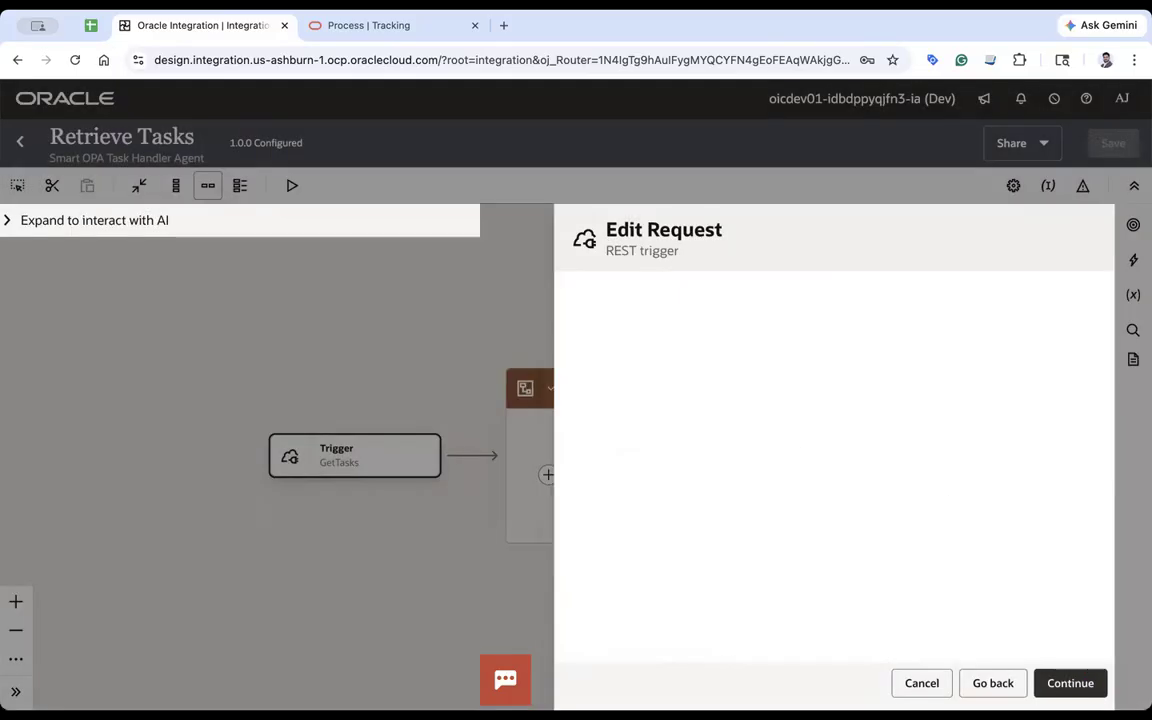
left_click(1070, 683)
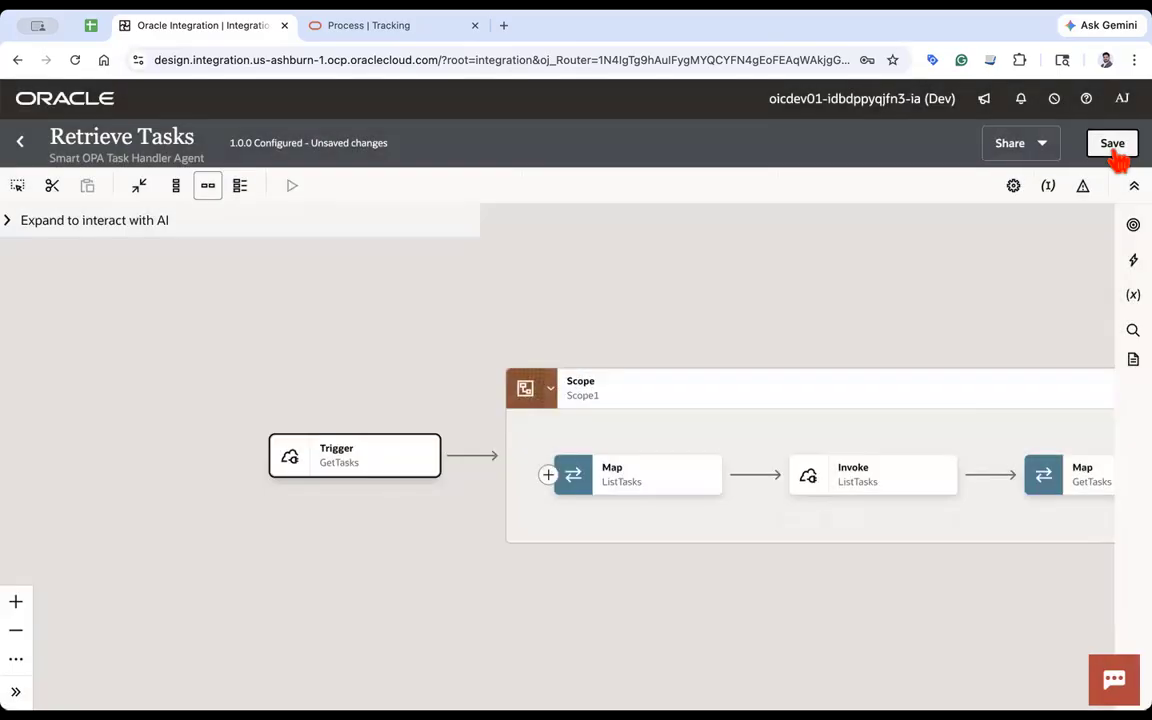
left_click(1112, 145)
left_click(20, 141)
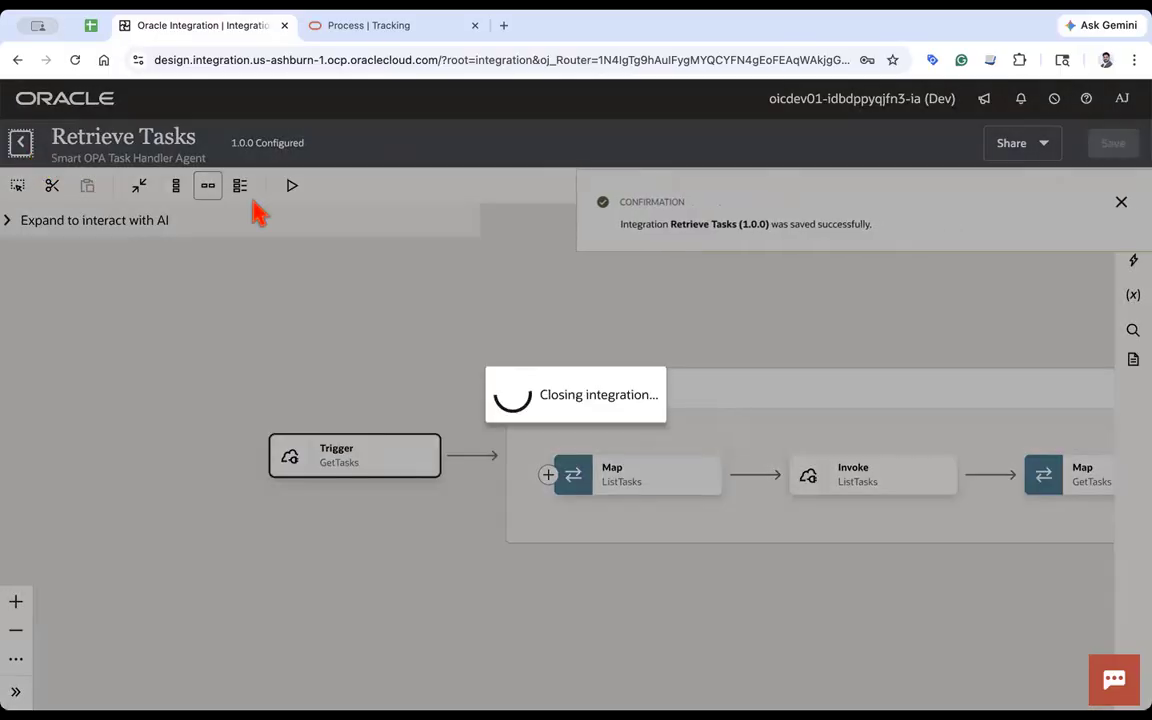
- Activate the Retrieve Tasks integration from the project's integration list and refresh its status
left_click(562, 402)
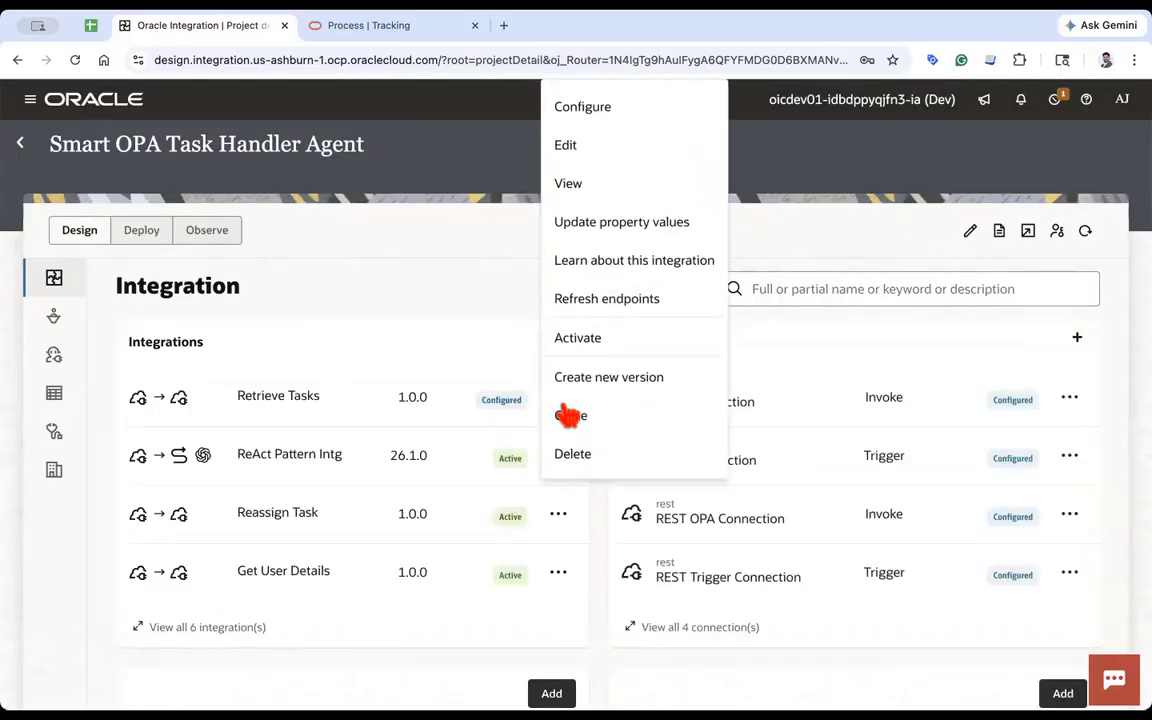
left_click(572, 336)
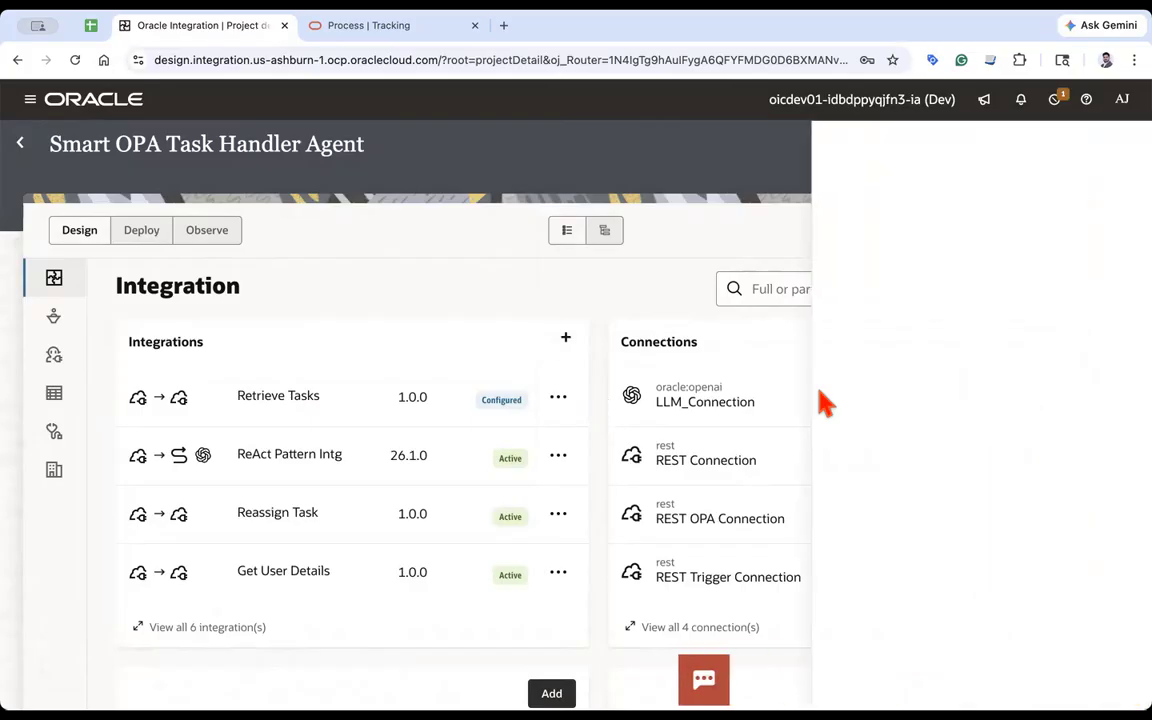
left_click(826, 314)
left_click(1090, 673)
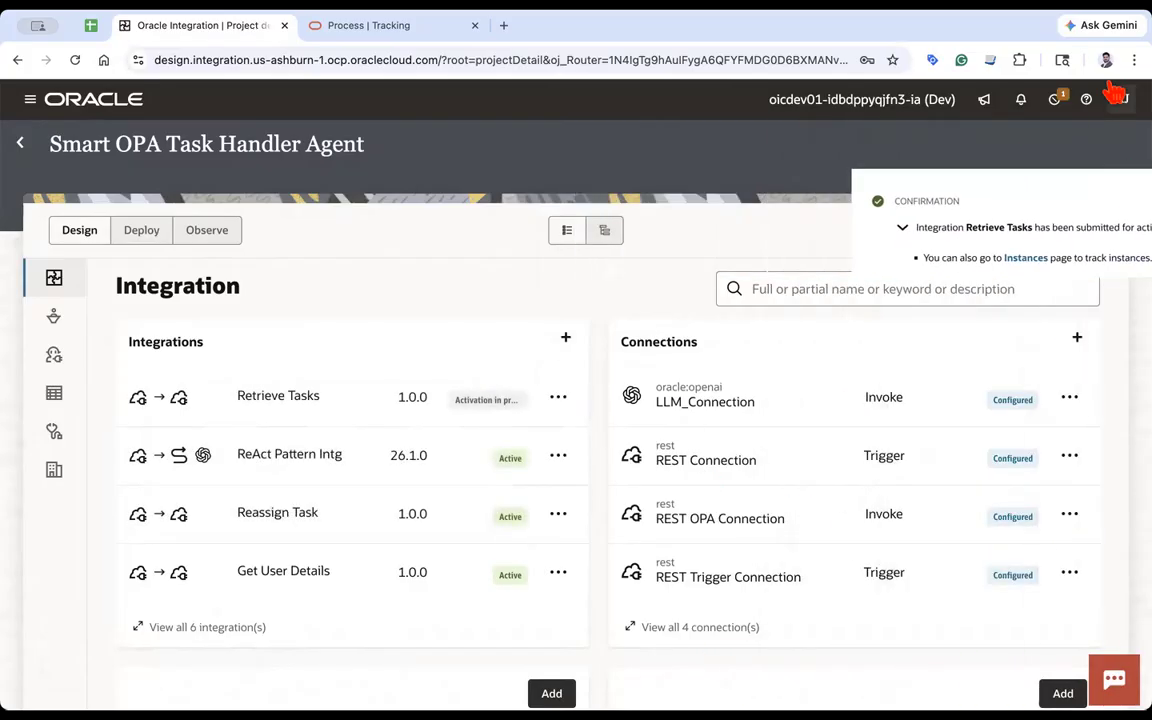
left_click(1085, 230)
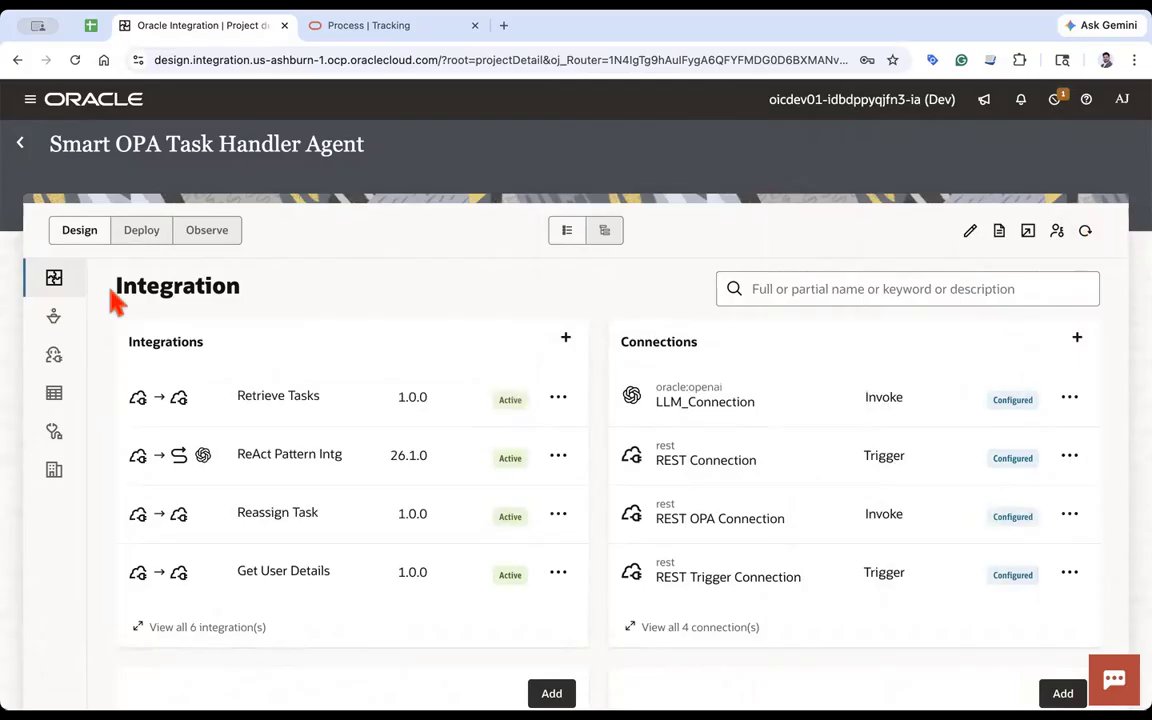
- Create a new AI agent tool from the Retrieve Tasks (1.0) integration in the AI Agents section
left_click(55, 322)
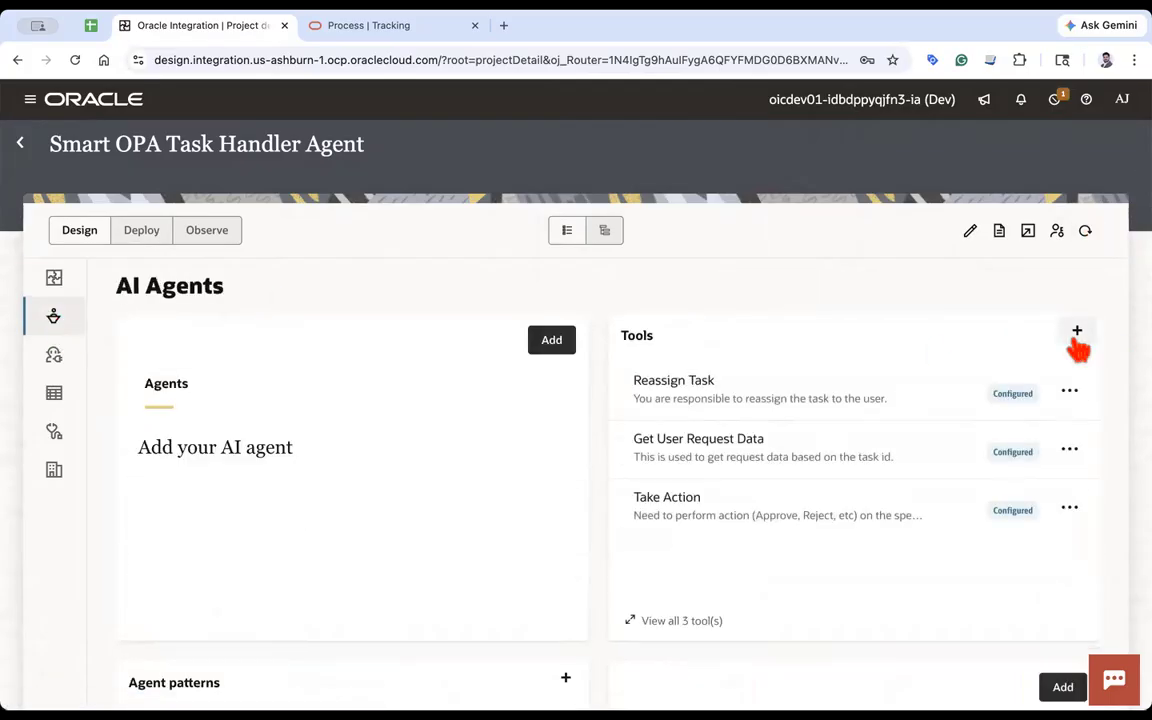
left_click(1077, 331)
left_click(887, 365)
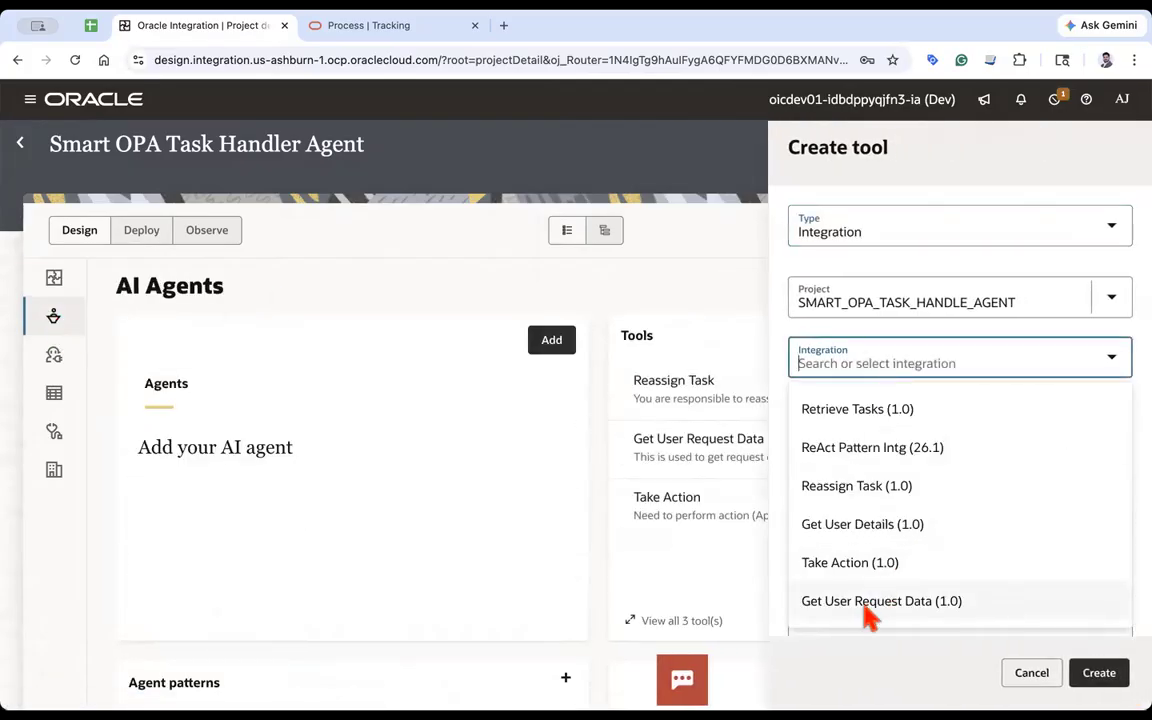
left_click(858, 410)
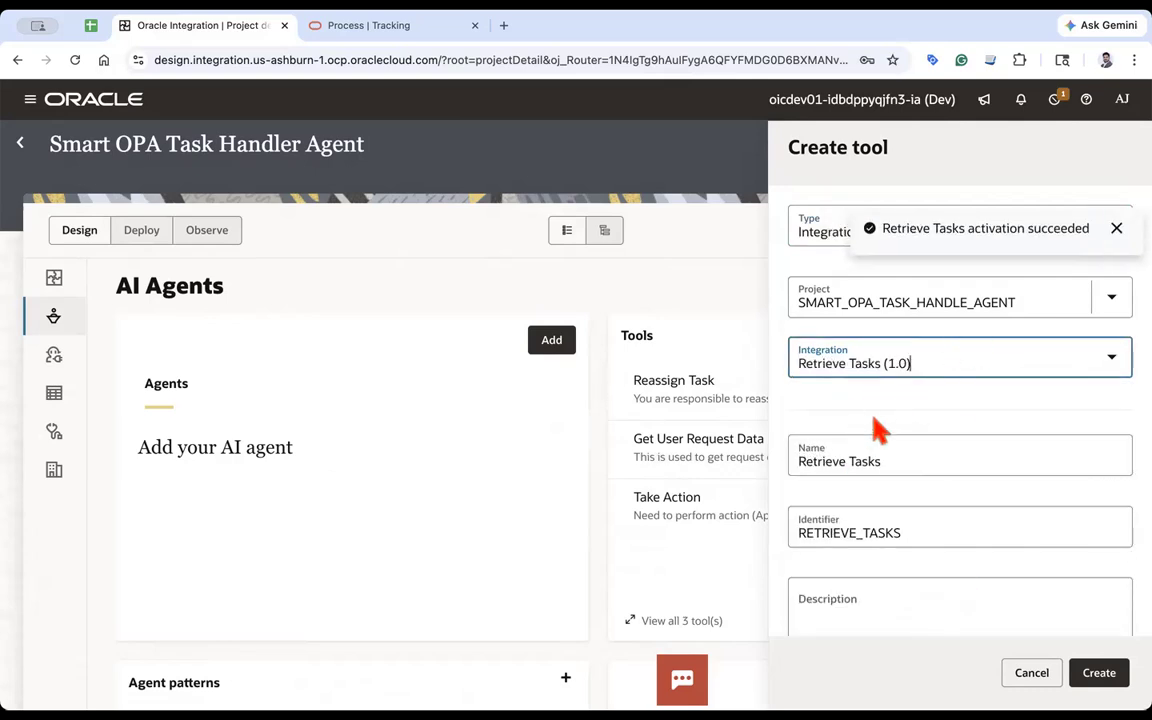
left_click(1105, 677)
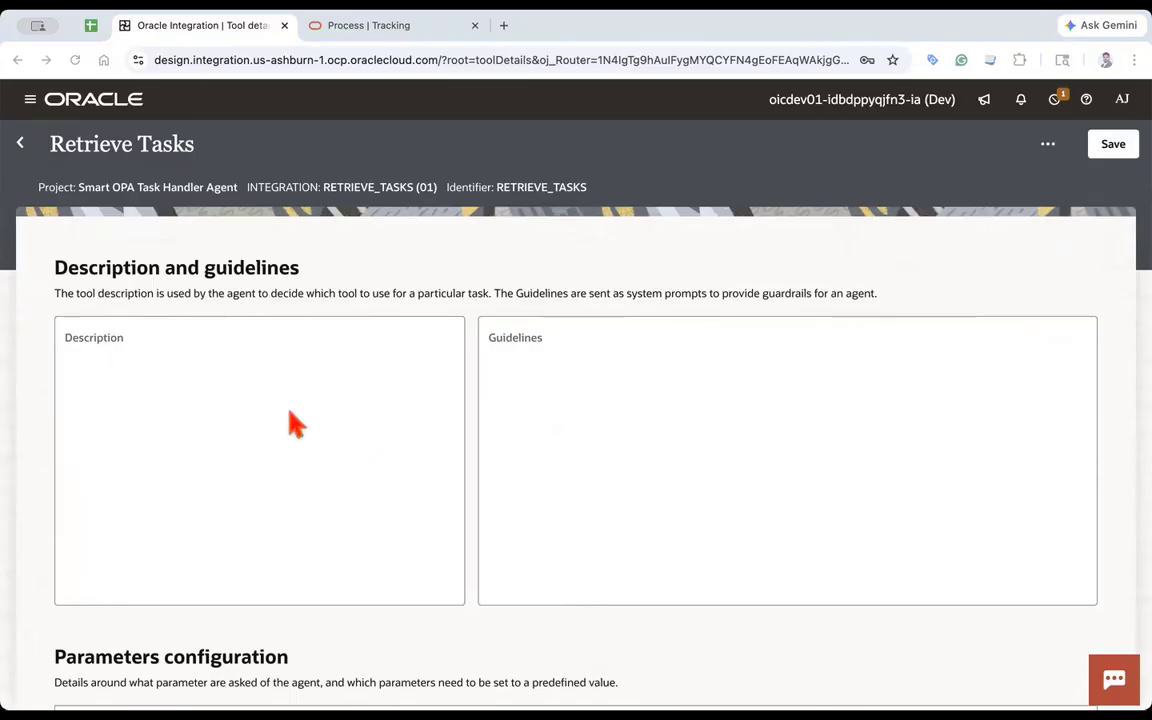
- Paste the tool description listing sample task queries, then correct it to 'getting the tasks' and 'pending for me'
left_click(242, 355)
type("You are responsible to get the tasks of the users and can handle queries such as: - How many tasks are pending on me - Give me my latest tasks - What all tasks on which I need to take action - Give me all my tasks")
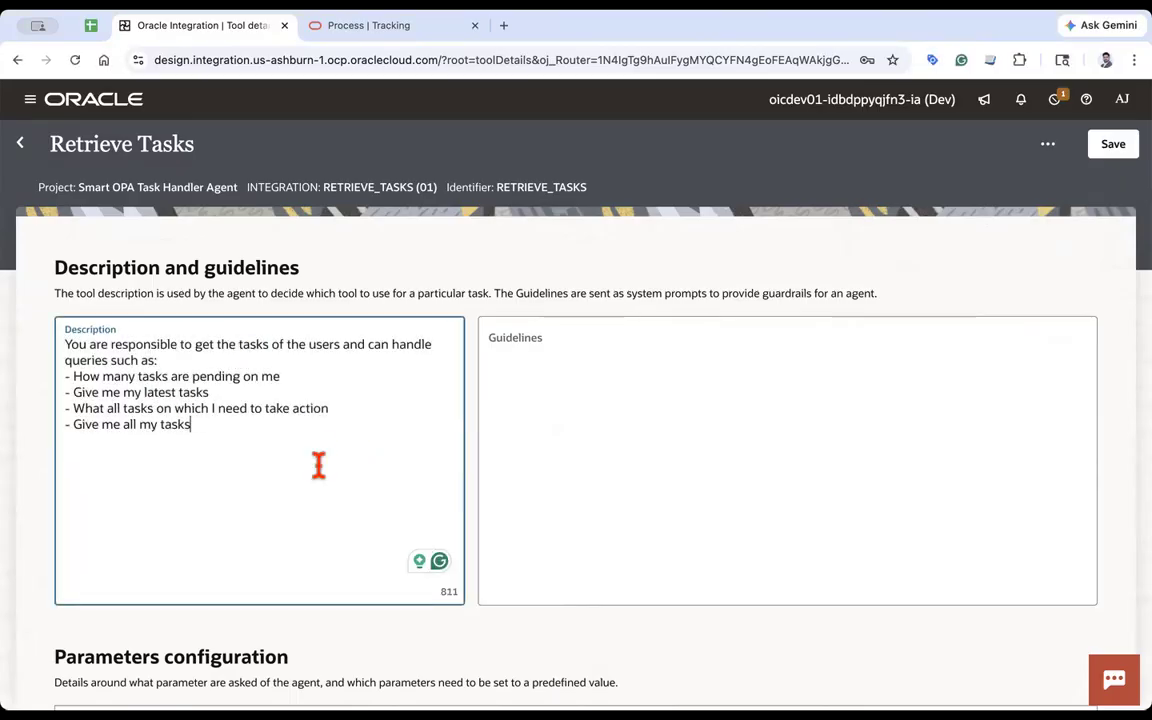
left_click(200, 344)
left_click(211, 391)
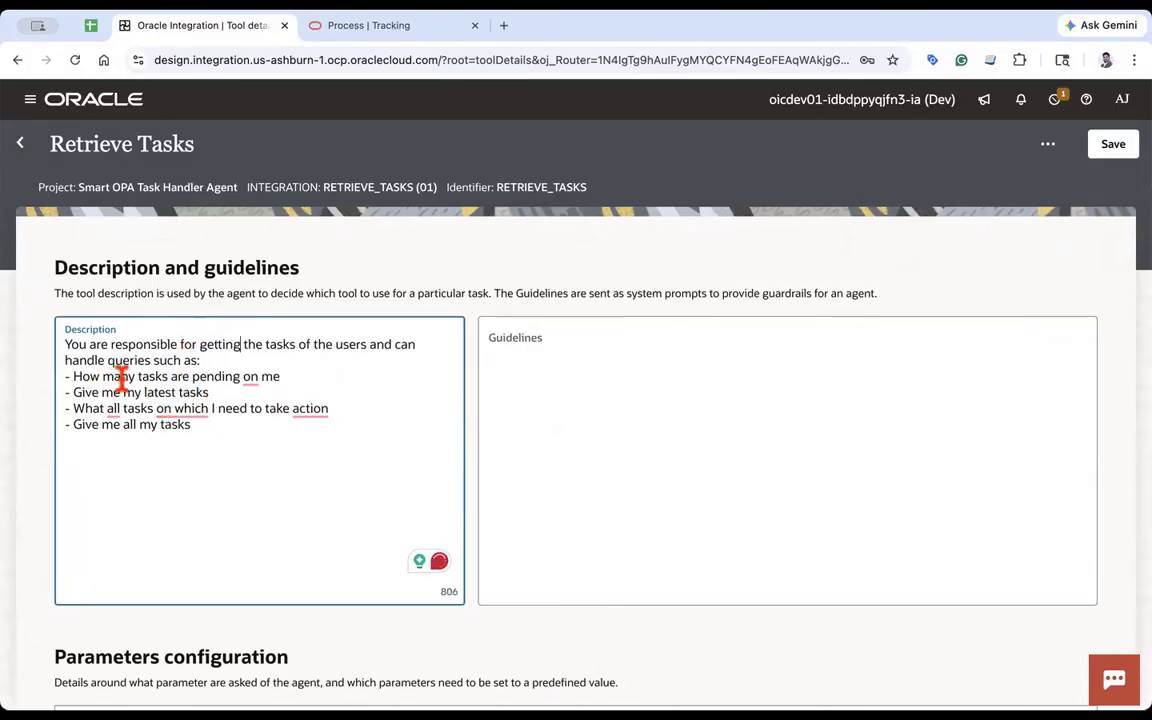
left_click(249, 376)
left_click(249, 417)
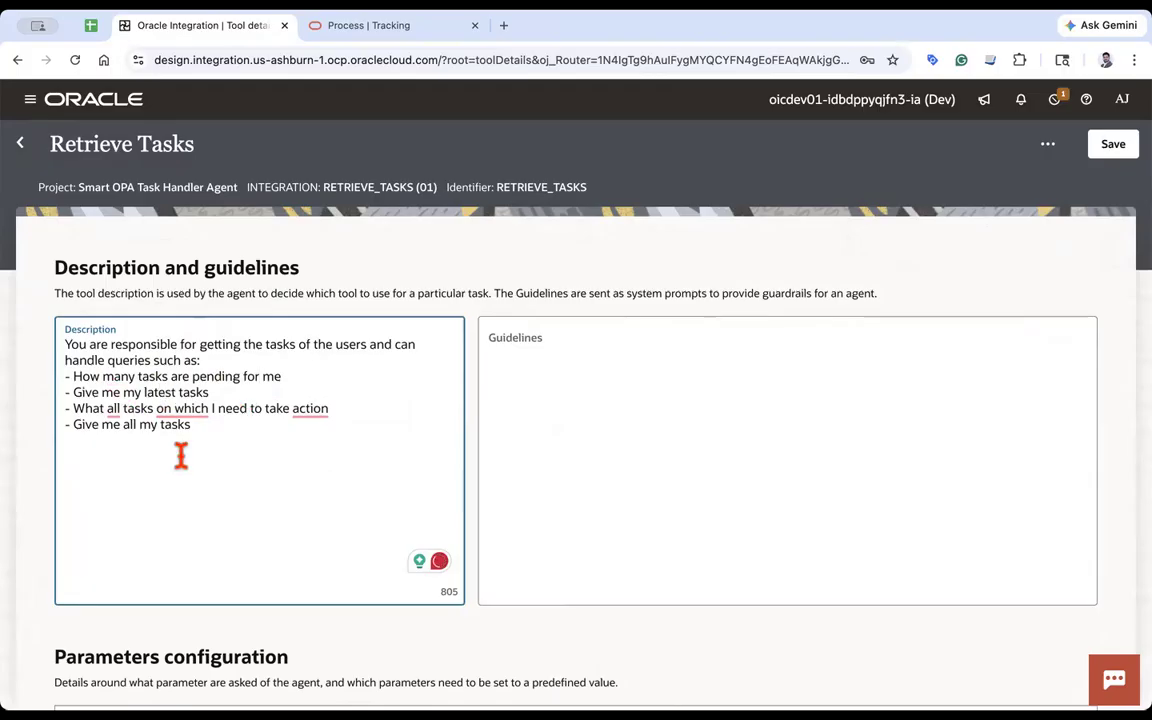
- Reword the third sample query in the description to 'What tasks do I need to take action on'
left_click(113, 410)
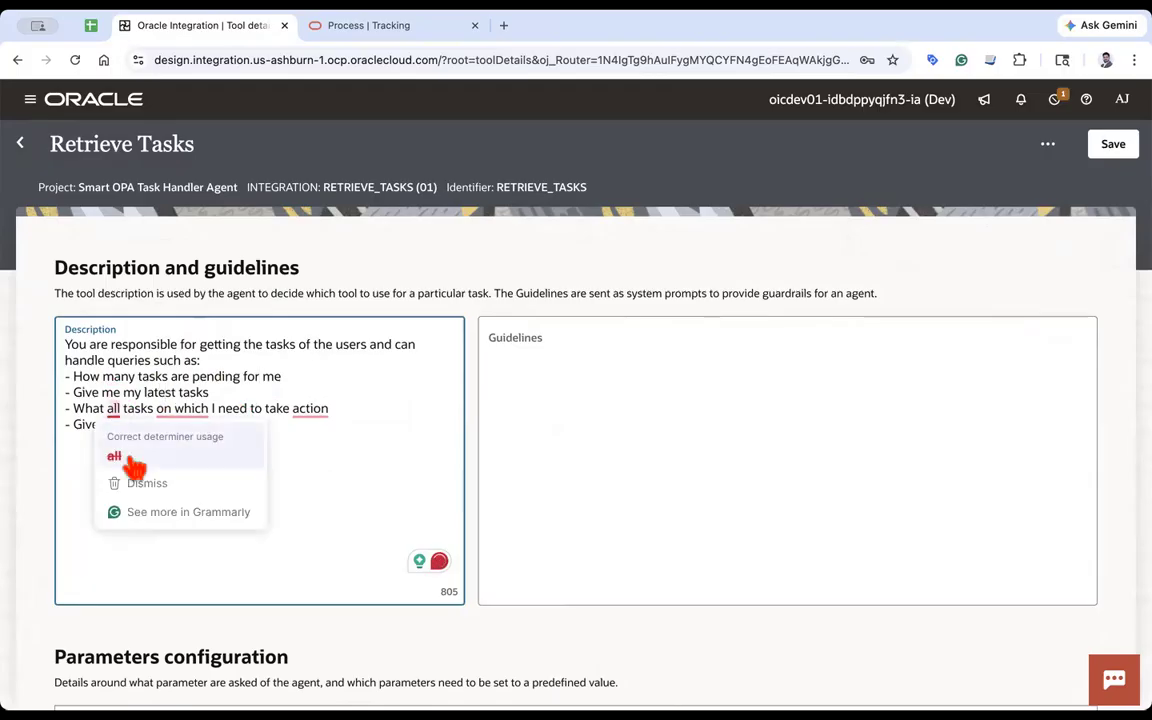
left_click(118, 456)
left_click(168, 408)
left_click(145, 458)
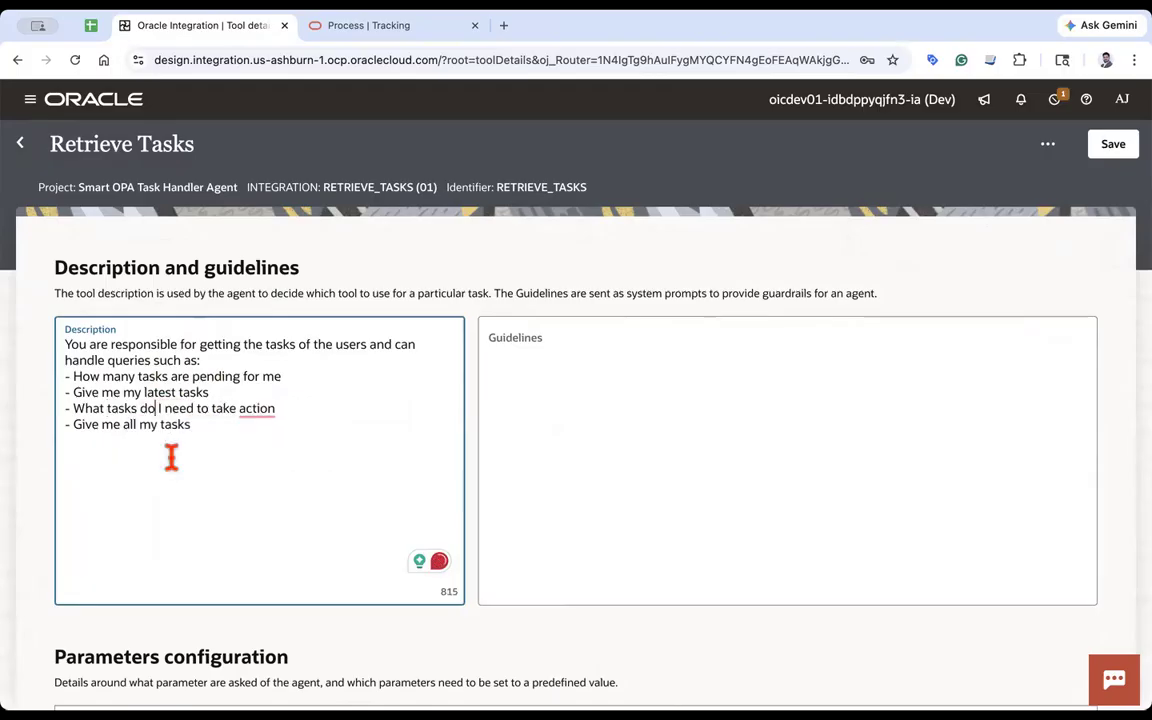
left_click(257, 412)
left_click(272, 452)
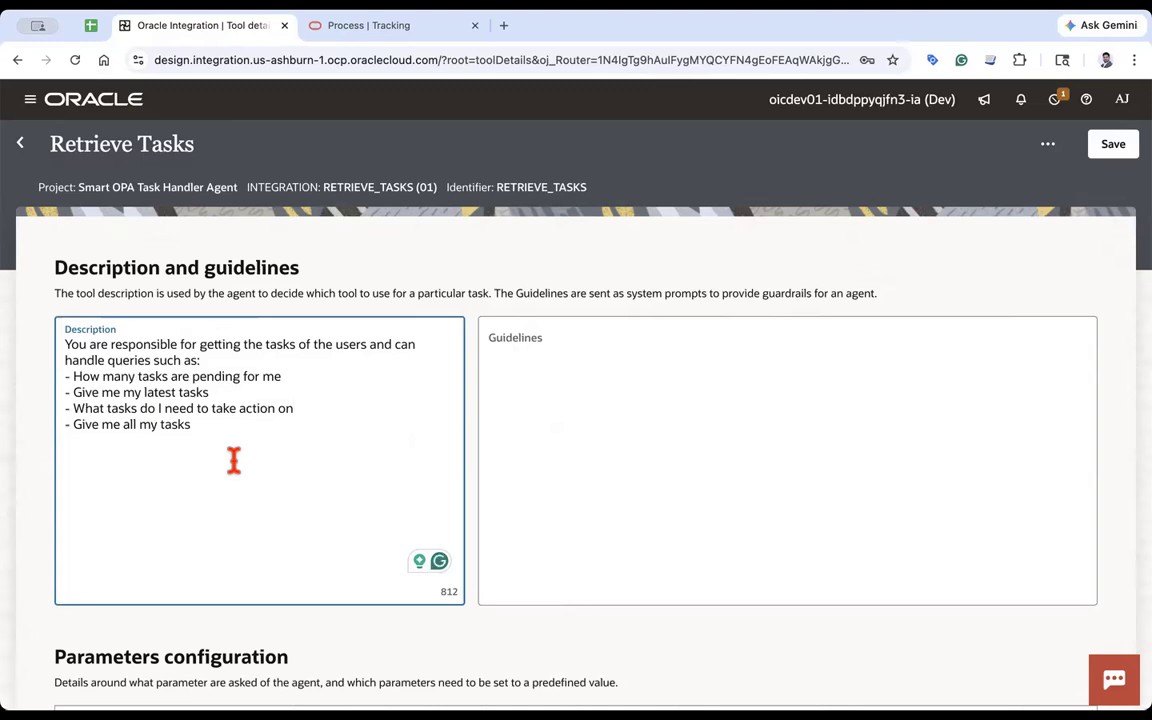
- Save the Retrieve Tasks tool configuration and return to the project's AI Agents page
scroll(233, 460, "down", 2)
left_click(540, 685)
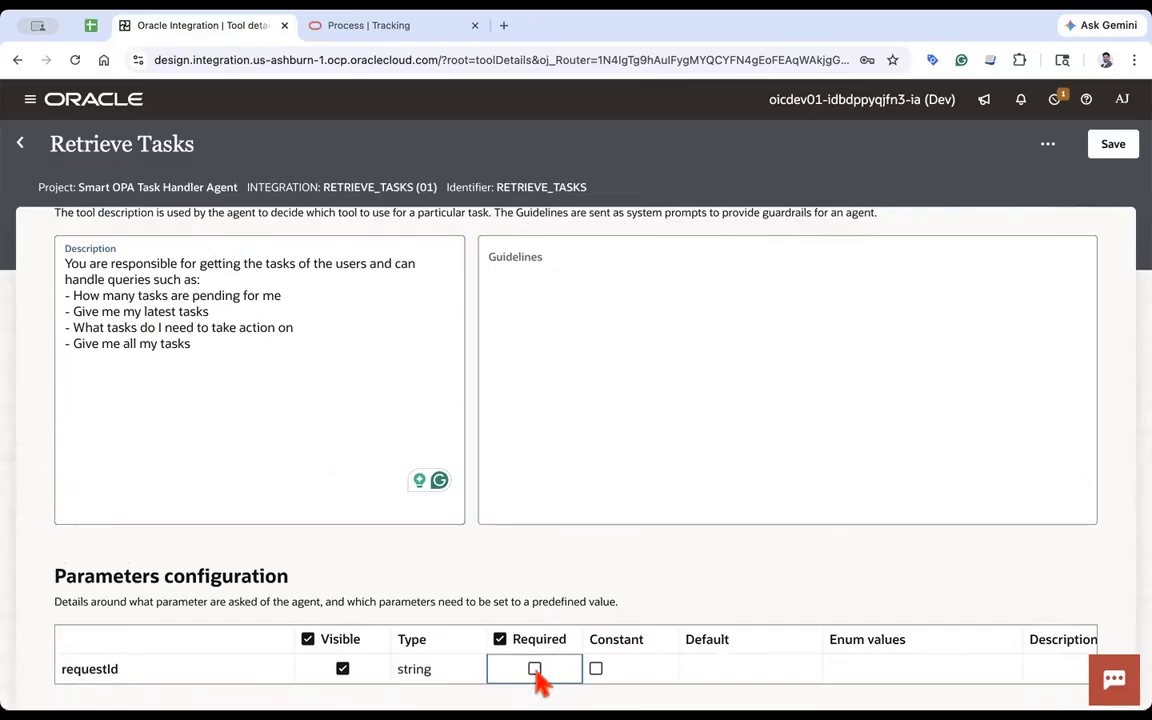
left_click(1116, 148)
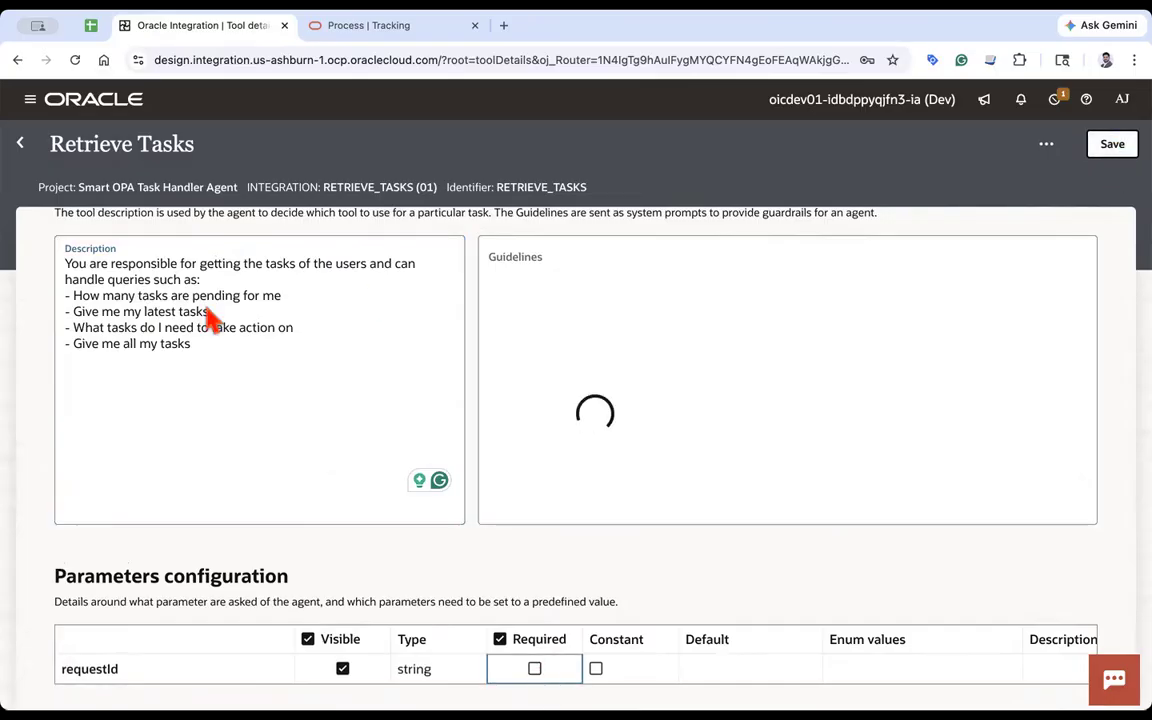
left_click(22, 145)
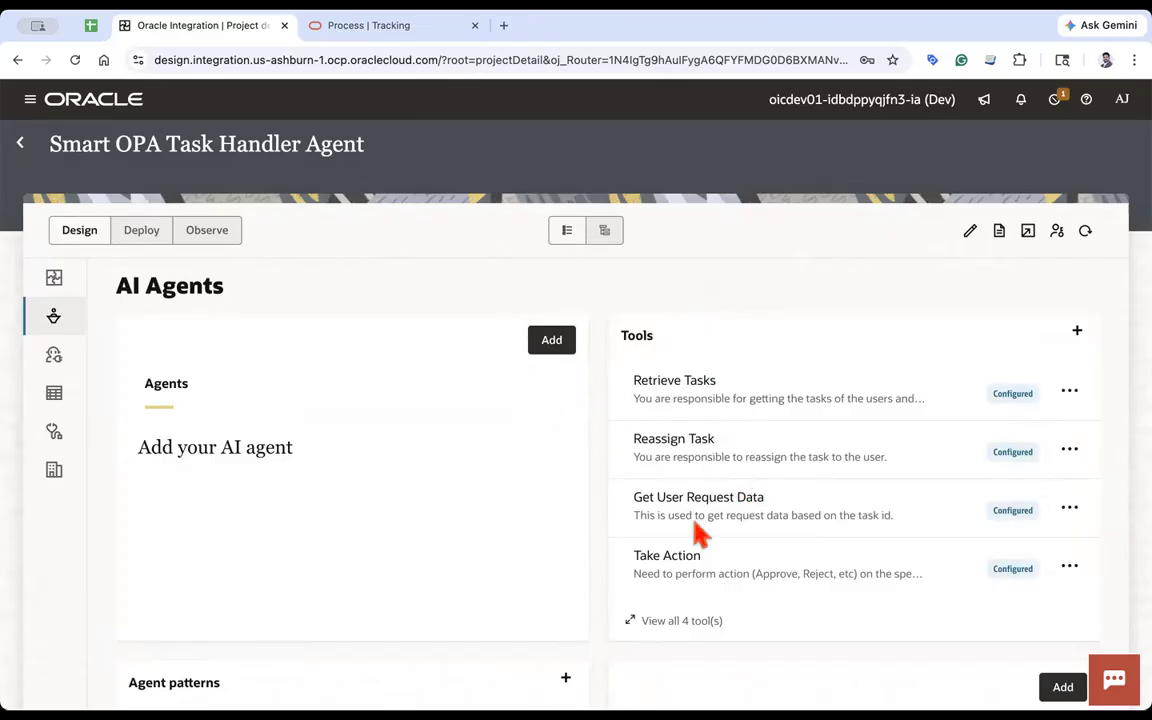
scroll(710, 538, "down", 5)
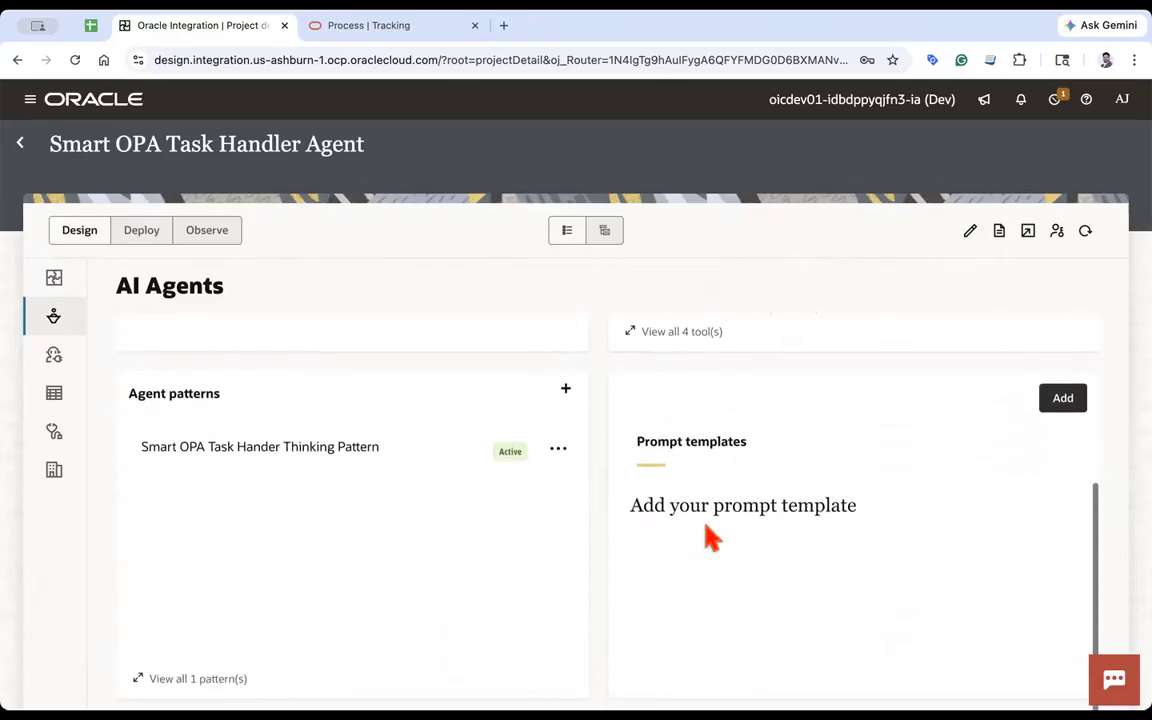
scroll(710, 538, "up", 5)
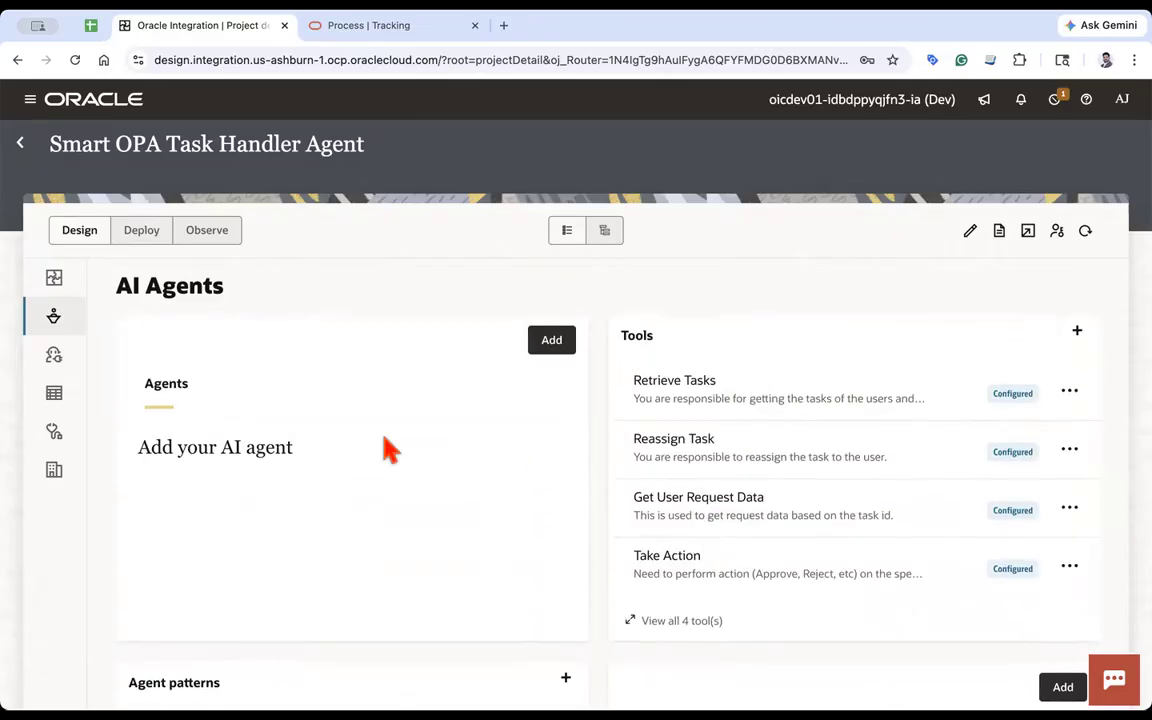